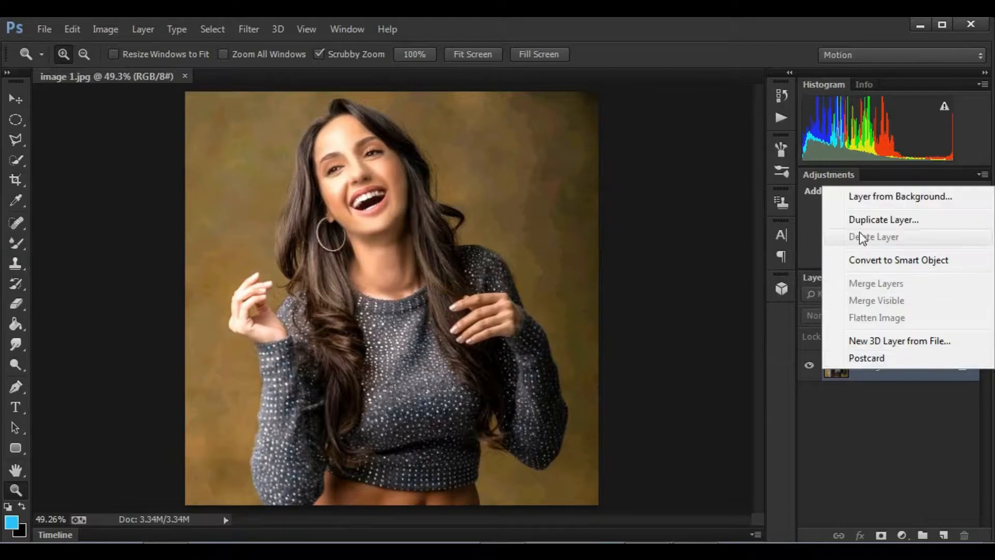
Duplicate the Background layer
{"action": "left_click", "coordinate": [617, 122]}
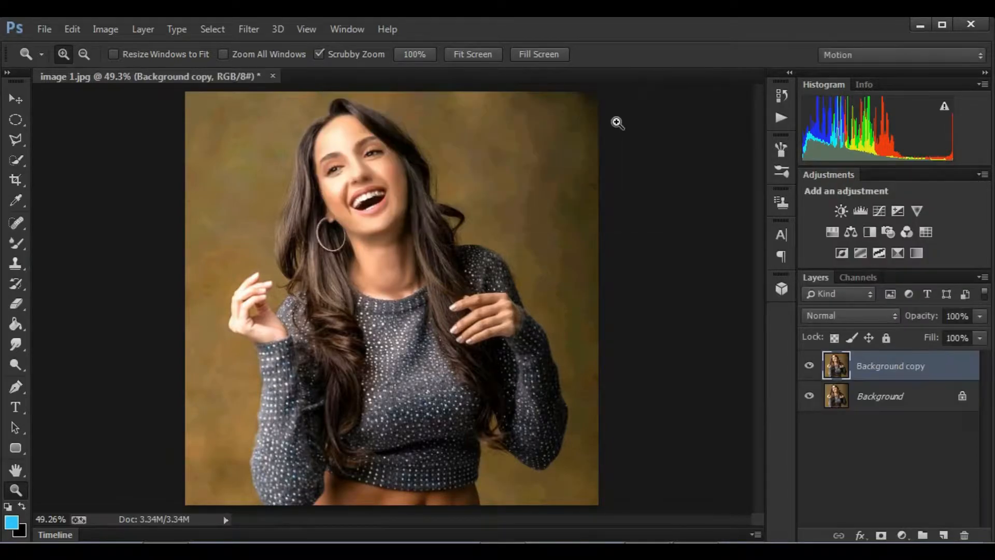
{"action": "left_click_drag", "start_coordinate": [398, 179], "coordinate": [409, 200]}
{"action": "right_click", "coordinate": [409, 199]}
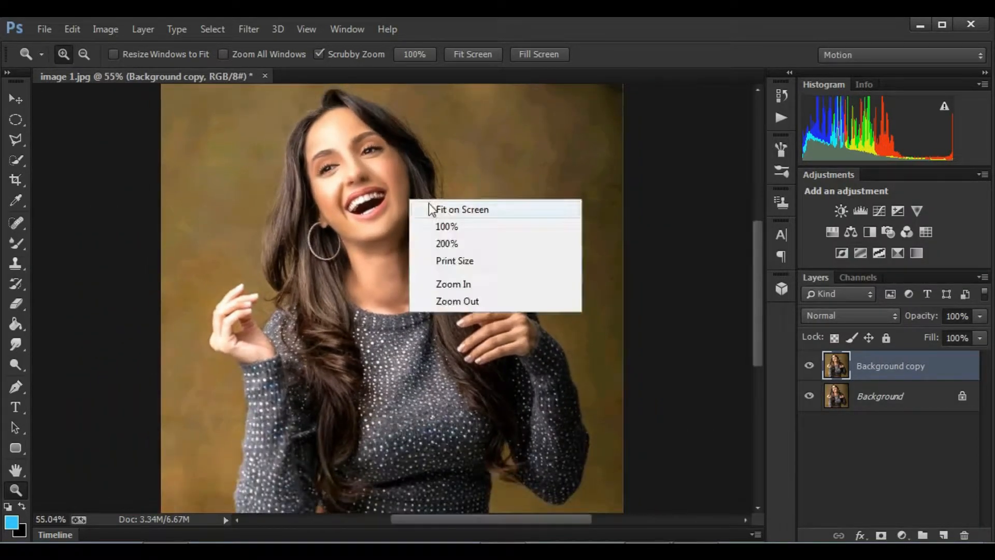
{"action": "left_click", "coordinate": [430, 207]}
Apply the Camera Raw filter to the copied layer with Shadows +85, Blacks -52 and slightly raised Clarity
{"action": "left_click", "coordinate": [250, 30]}
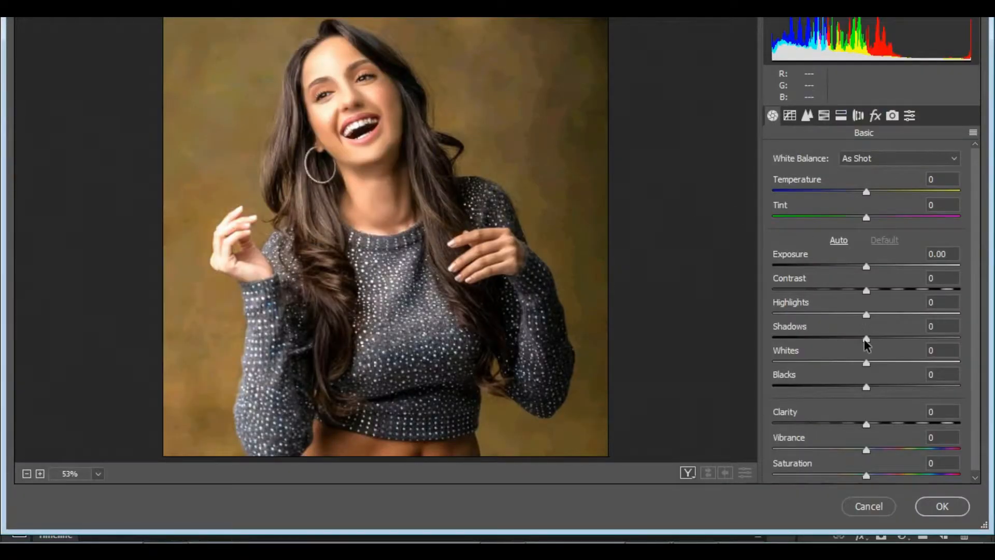
{"action": "left_click_drag", "start_coordinate": [866, 340], "coordinate": [944, 337]}
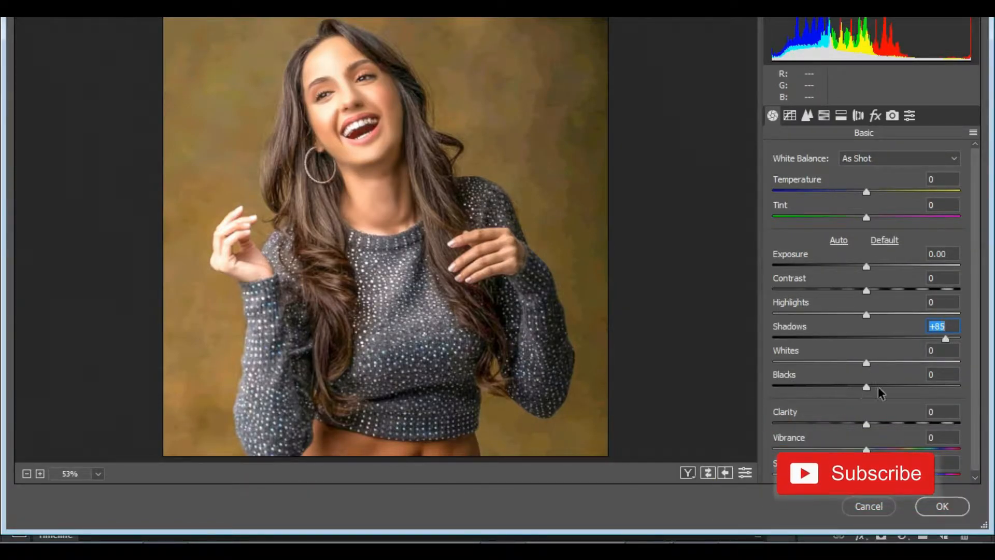
{"action": "left_click_drag", "start_coordinate": [866, 387], "coordinate": [823, 394]}
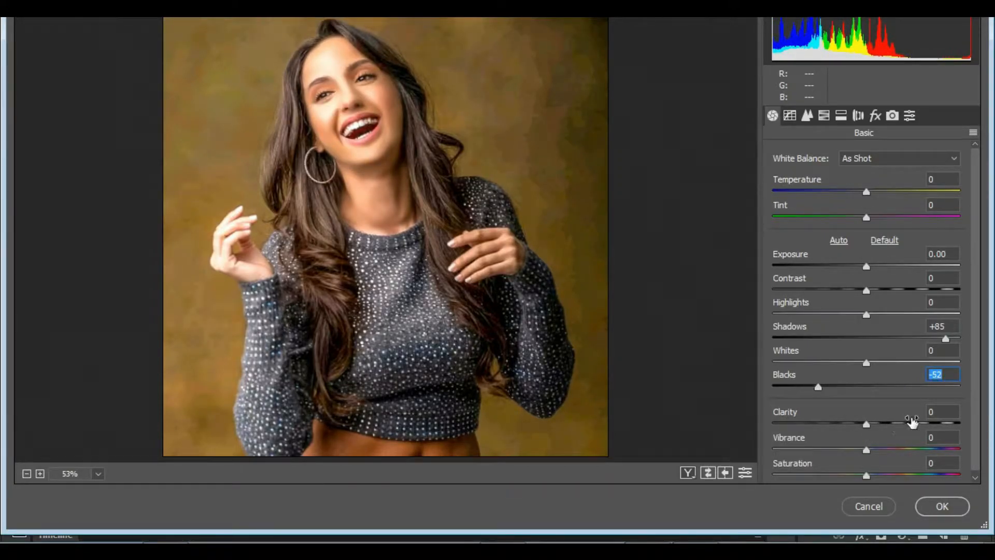
{"action": "mouse_move", "coordinate": [866, 424]}
{"action": "left_mouse_down"}
{"action": "mouse_move", "coordinate": [895, 419]}
{"action": "mouse_move", "coordinate": [880, 420]}
{"action": "left_mouse_up"}
{"action": "left_click", "coordinate": [923, 509]}
{"action": "left_click_drag", "start_coordinate": [341, 178], "coordinate": [360, 210]}
{"action": "right_click", "coordinate": [360, 210]}
{"action": "left_click", "coordinate": [369, 218]}
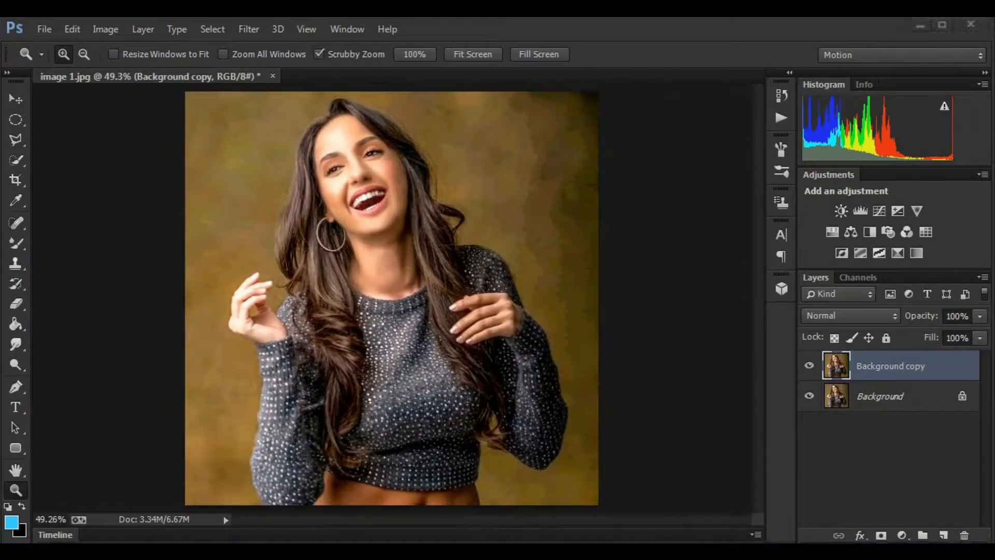
Choose the Smudge tool with a 48 px brush and 50% strength
{"action": "left_click", "coordinate": [16, 344]}
{"action": "right_click", "coordinate": [17, 343]}
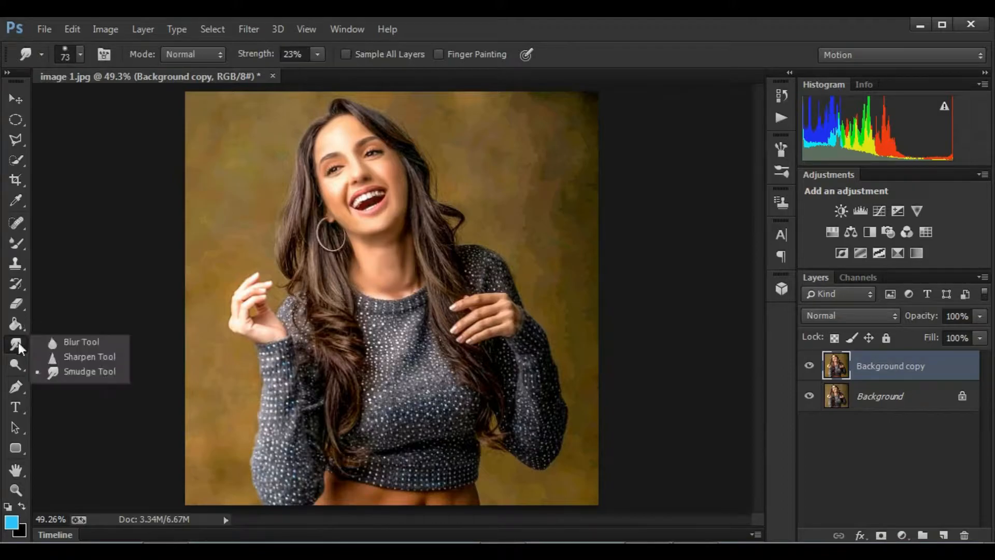
{"action": "left_click", "coordinate": [68, 369]}
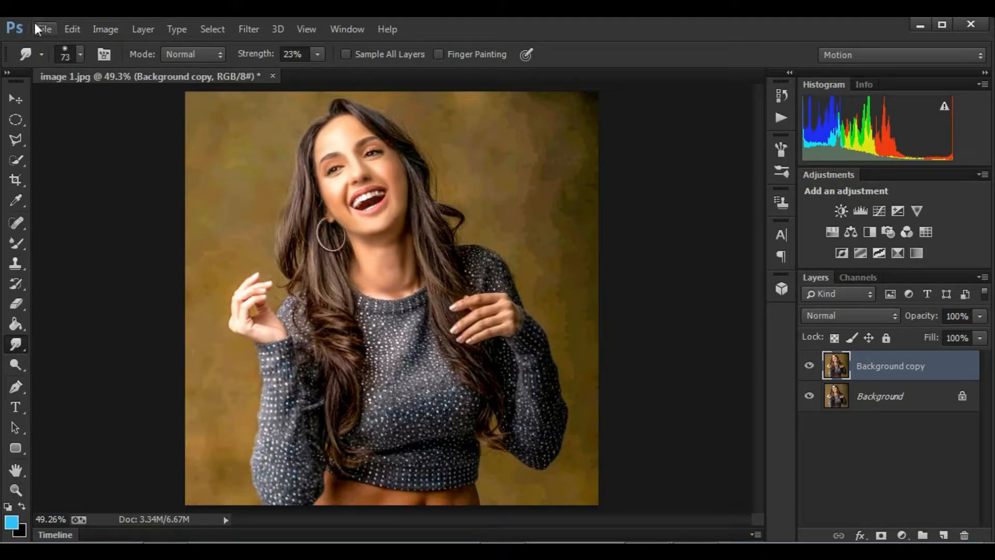
{"action": "left_click", "coordinate": [79, 54]}
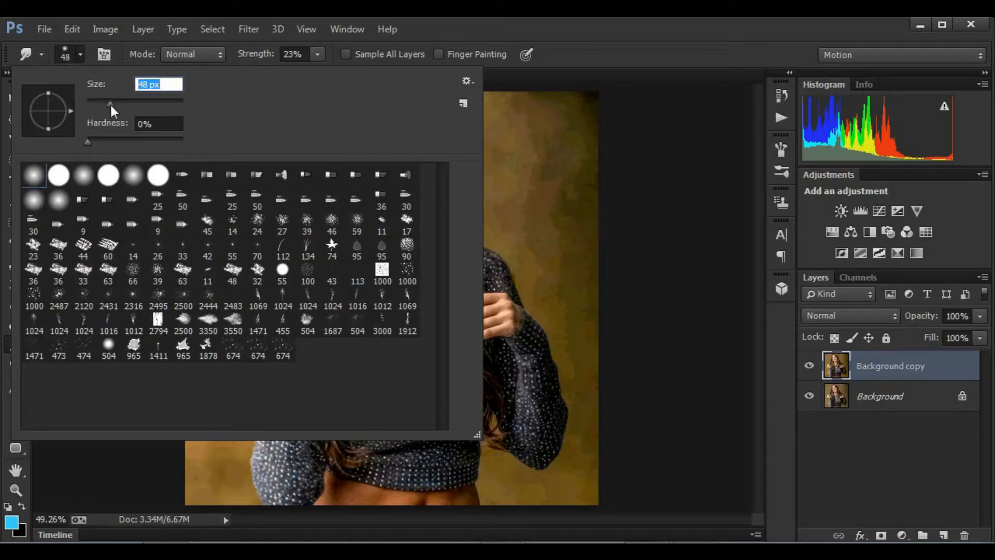
{"action": "left_click", "coordinate": [314, 55]}
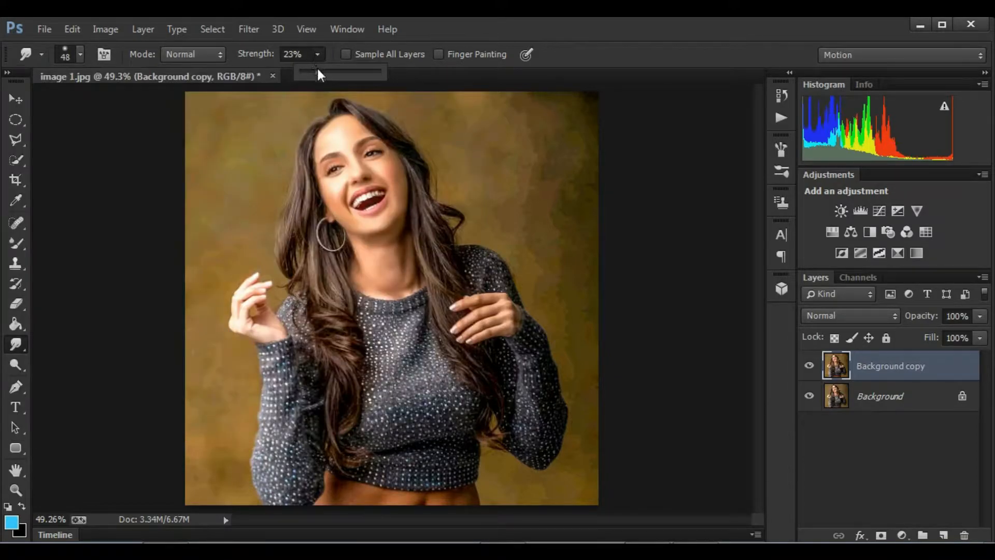
{"action": "left_click_drag", "start_coordinate": [331, 71], "coordinate": [341, 71]}
{"action": "left_click", "coordinate": [496, 25]}
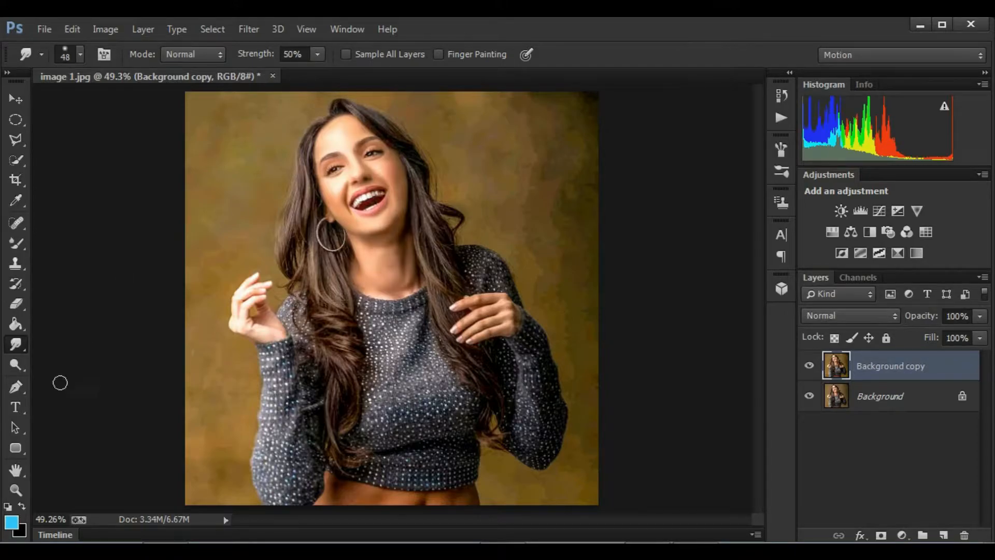
Set the Smudge brush to 30 px and smooth the skin from the temple up along the forehead's hairline
{"action": "left_click", "coordinate": [16, 489]}
{"action": "left_click_drag", "start_coordinate": [329, 121], "coordinate": [453, 244]}
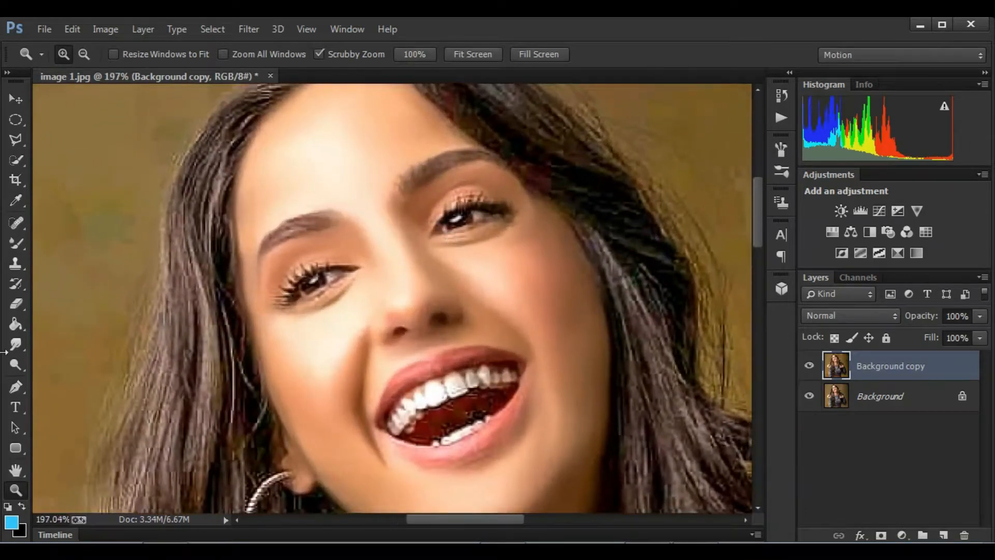
{"action": "left_click", "coordinate": [12, 344]}
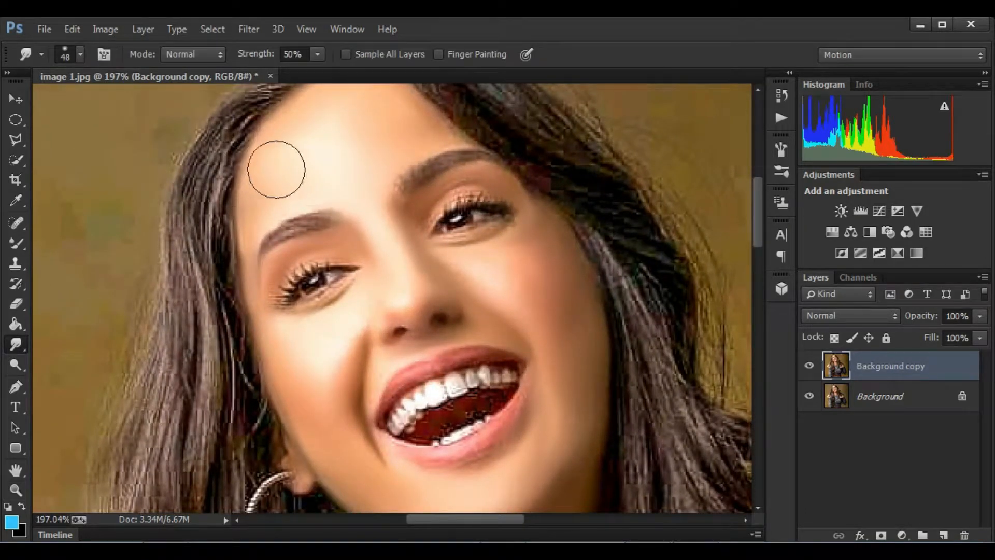
{"action": "scroll", "coordinate": [290, 173], "scroll_direction": "up", "scroll_amount": 3}
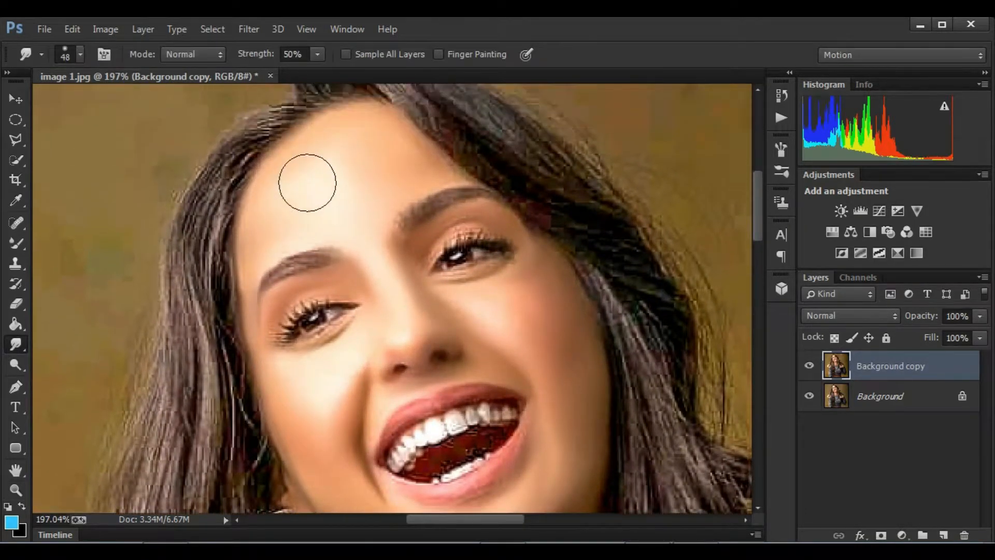
{"action": "left_click", "coordinate": [82, 53]}
{"action": "left_click_drag", "start_coordinate": [105, 98], "coordinate": [101, 100]}
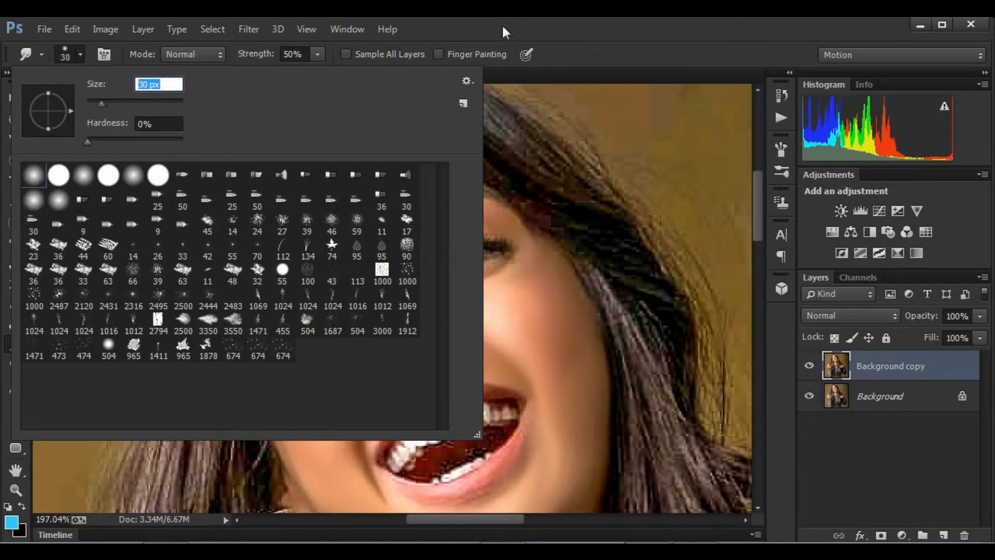
{"action": "left_click", "coordinate": [502, 29]}
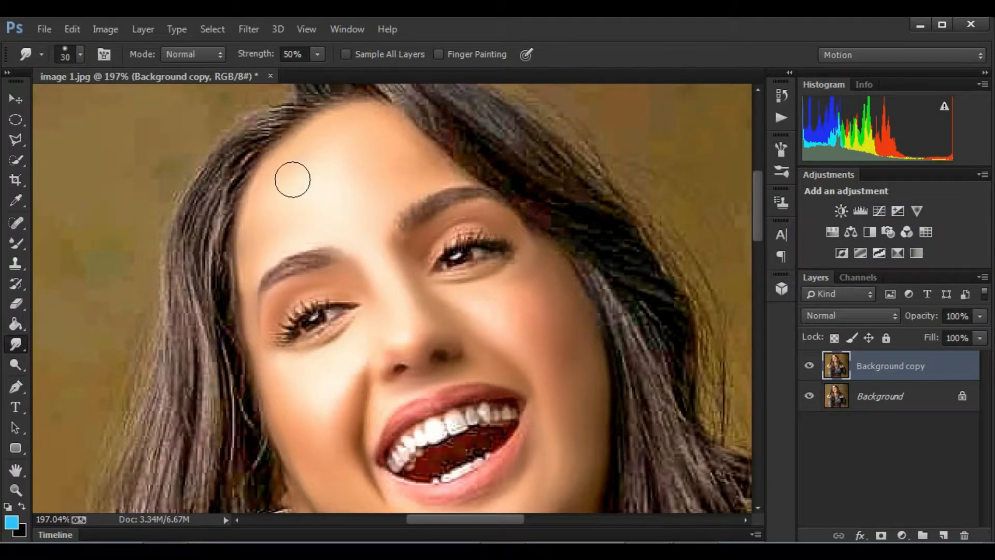
{"action": "mouse_move", "coordinate": [252, 275]}
{"action": "left_mouse_down"}
{"action": "mouse_move", "coordinate": [268, 163]}
{"action": "mouse_move", "coordinate": [288, 160]}
{"action": "mouse_move", "coordinate": [323, 129]}
{"action": "mouse_move", "coordinate": [361, 163]}
{"action": "mouse_move", "coordinate": [416, 160]}
{"action": "mouse_move", "coordinate": [397, 189]}
{"action": "mouse_move", "coordinate": [372, 171]}
{"action": "mouse_move", "coordinate": [409, 176]}
{"action": "mouse_move", "coordinate": [378, 177]}
{"action": "mouse_move", "coordinate": [395, 167]}
{"action": "mouse_move", "coordinate": [376, 155]}
{"action": "mouse_move", "coordinate": [395, 173]}
{"action": "mouse_move", "coordinate": [371, 151]}
{"action": "mouse_move", "coordinate": [395, 170]}
{"action": "mouse_move", "coordinate": [387, 147]}
{"action": "mouse_move", "coordinate": [354, 130]}
{"action": "mouse_move", "coordinate": [382, 120]}
{"action": "mouse_move", "coordinate": [345, 182]}
{"action": "mouse_move", "coordinate": [360, 151]}
{"action": "mouse_move", "coordinate": [381, 141]}
{"action": "mouse_move", "coordinate": [391, 164]}
{"action": "mouse_move", "coordinate": [459, 170]}
{"action": "mouse_move", "coordinate": [381, 142]}
{"action": "mouse_move", "coordinate": [351, 142]}
{"action": "mouse_move", "coordinate": [339, 160]}
{"action": "mouse_move", "coordinate": [325, 140]}
{"action": "mouse_move", "coordinate": [352, 179]}
{"action": "mouse_move", "coordinate": [329, 144]}
{"action": "mouse_move", "coordinate": [278, 172]}
{"action": "mouse_move", "coordinate": [372, 216]}
{"action": "mouse_move", "coordinate": [354, 123]}
{"action": "mouse_move", "coordinate": [317, 122]}
{"action": "left_mouse_up"}
Set the Smudge brush to 16 px and smooth the skin from the nose across the cheek
{"action": "left_click", "coordinate": [81, 55]}
{"action": "left_click_drag", "start_coordinate": [67, 98], "coordinate": [48, 98]}
{"action": "left_click", "coordinate": [80, 54]}
{"action": "mouse_move", "coordinate": [407, 285]}
{"action": "left_mouse_down"}
{"action": "mouse_move", "coordinate": [441, 313]}
{"action": "mouse_move", "coordinate": [428, 314]}
{"action": "mouse_move", "coordinate": [413, 252]}
{"action": "mouse_move", "coordinate": [500, 226]}
{"action": "mouse_move", "coordinate": [427, 238]}
{"action": "mouse_move", "coordinate": [455, 280]}
{"action": "mouse_move", "coordinate": [530, 259]}
{"action": "mouse_move", "coordinate": [462, 290]}
{"action": "mouse_move", "coordinate": [483, 306]}
{"action": "mouse_move", "coordinate": [514, 289]}
{"action": "mouse_move", "coordinate": [497, 311]}
{"action": "mouse_move", "coordinate": [474, 310]}
{"action": "mouse_move", "coordinate": [505, 290]}
{"action": "mouse_move", "coordinate": [519, 333]}
{"action": "mouse_move", "coordinate": [429, 286]}
{"action": "mouse_move", "coordinate": [469, 306]}
{"action": "mouse_move", "coordinate": [444, 292]}
{"action": "mouse_move", "coordinate": [504, 304]}
{"action": "mouse_move", "coordinate": [521, 324]}
{"action": "mouse_move", "coordinate": [540, 318]}
{"action": "mouse_move", "coordinate": [548, 283]}
{"action": "mouse_move", "coordinate": [548, 321]}
{"action": "mouse_move", "coordinate": [552, 274]}
{"action": "mouse_move", "coordinate": [584, 344]}
{"action": "left_mouse_up"}
{"action": "scroll", "coordinate": [591, 337], "scroll_direction": "down", "scroll_amount": 6}
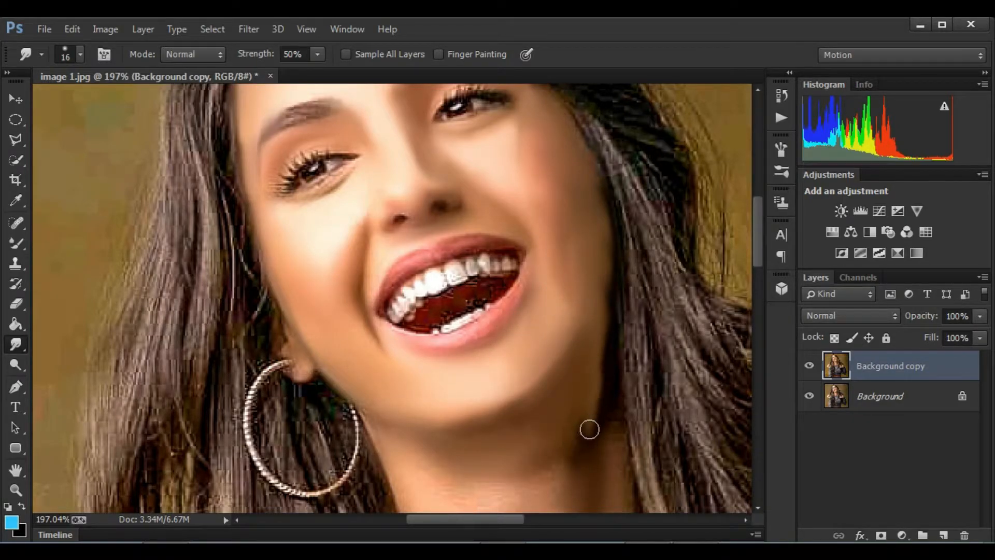
Enlarge the Smudge brush to 43 px and smooth the skin on the neck below the chin
{"action": "scroll", "coordinate": [570, 414], "scroll_direction": "down", "scroll_amount": 4}
{"action": "key", "text": "bracketright"}
{"action": "key", "text": "bracketright"}
{"action": "key", "text": "bracketright"}
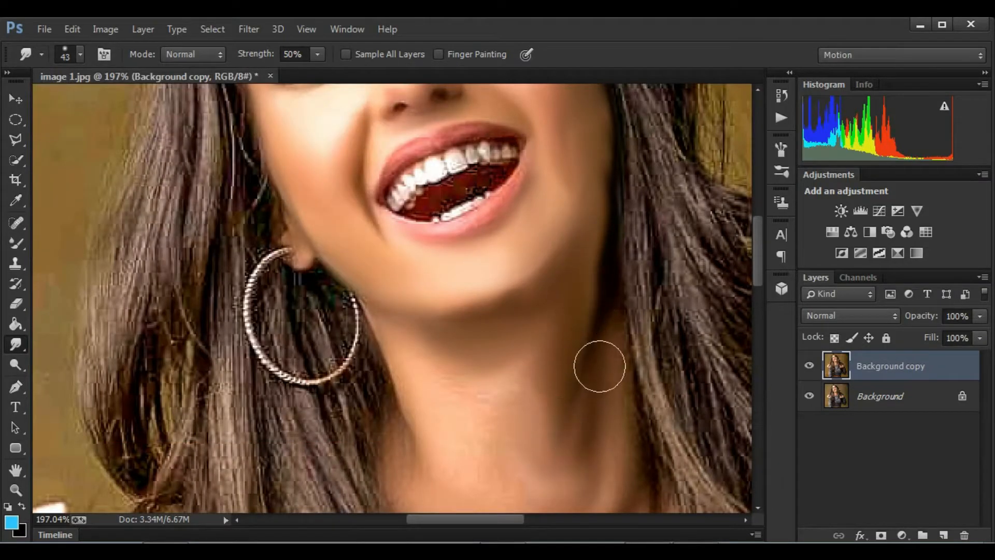
{"action": "scroll", "coordinate": [611, 387], "scroll_direction": "down", "scroll_amount": 3}
{"action": "scroll", "coordinate": [588, 461], "scroll_direction": "up", "scroll_amount": 4}
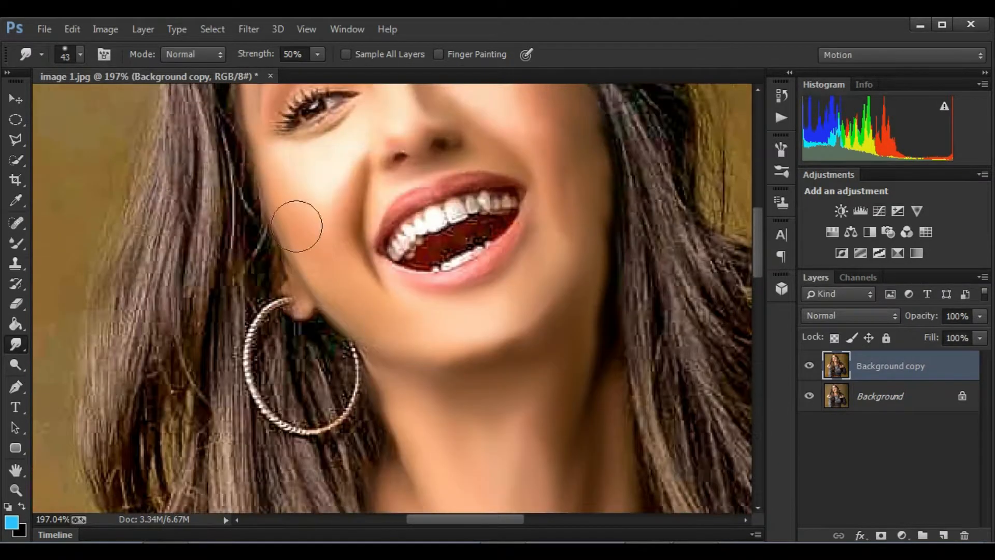
Set the Smudge brush to 19 px and smooth the skin under the eye and around the upper lip
{"action": "scroll", "coordinate": [378, 329], "scroll_direction": "up", "scroll_amount": 6}
{"action": "left_click", "coordinate": [64, 57]}
{"action": "left_click_drag", "start_coordinate": [68, 94], "coordinate": [47, 94]}
{"action": "mouse_move", "coordinate": [318, 251]}
{"action": "left_mouse_down"}
{"action": "mouse_move", "coordinate": [272, 289]}
{"action": "mouse_move", "coordinate": [316, 314]}
{"action": "mouse_move", "coordinate": [275, 317]}
{"action": "left_mouse_up"}
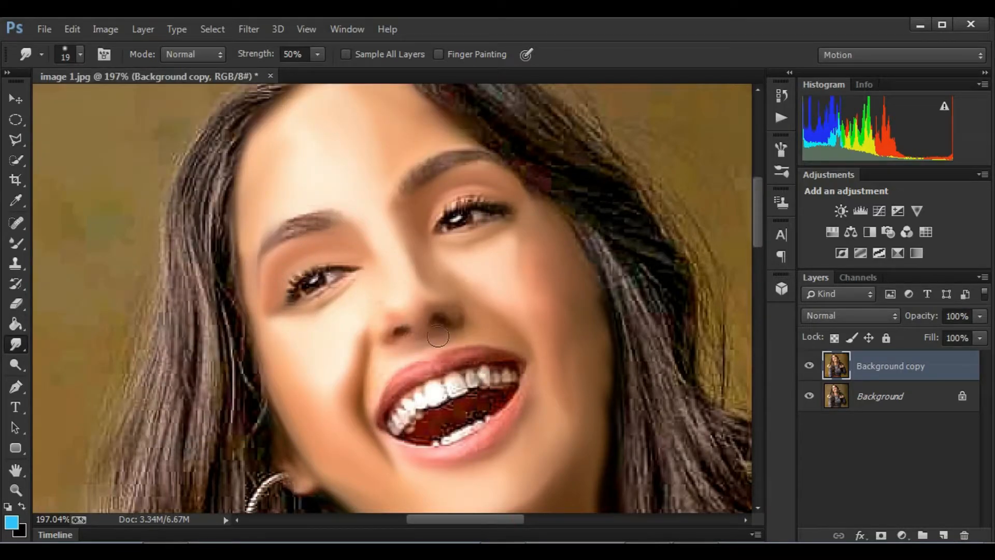
{"action": "mouse_move", "coordinate": [407, 361]}
{"action": "left_mouse_down"}
{"action": "mouse_move", "coordinate": [411, 380]}
{"action": "mouse_move", "coordinate": [385, 403]}
{"action": "left_mouse_up"}
Set the Smudge brush to 9 px and smooth the lips, teeth, inside of the mouth and hoop earring
{"action": "left_click", "coordinate": [78, 56]}
{"action": "left_click_drag", "start_coordinate": [47, 94], "coordinate": [37, 95]}
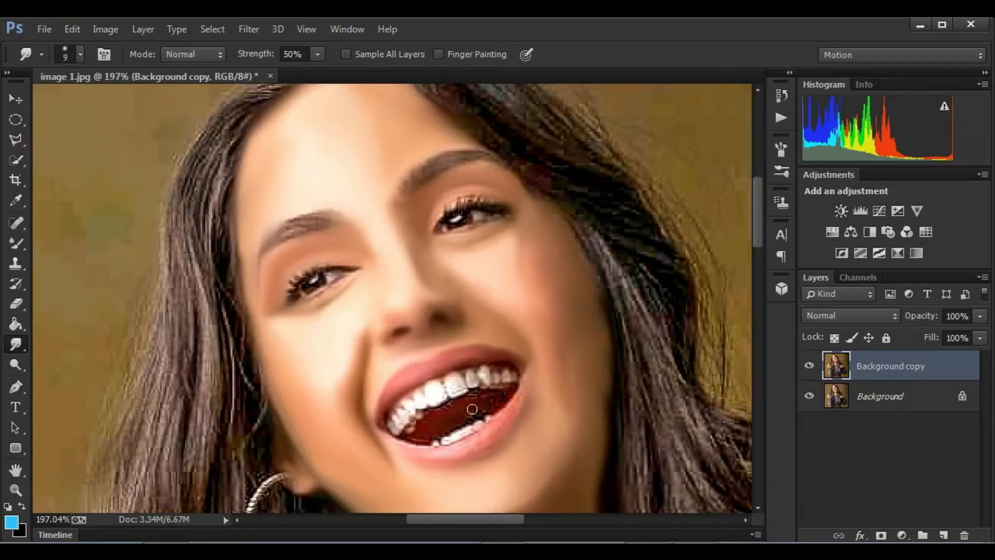
{"action": "scroll", "coordinate": [504, 395], "scroll_direction": "down", "scroll_amount": 2}
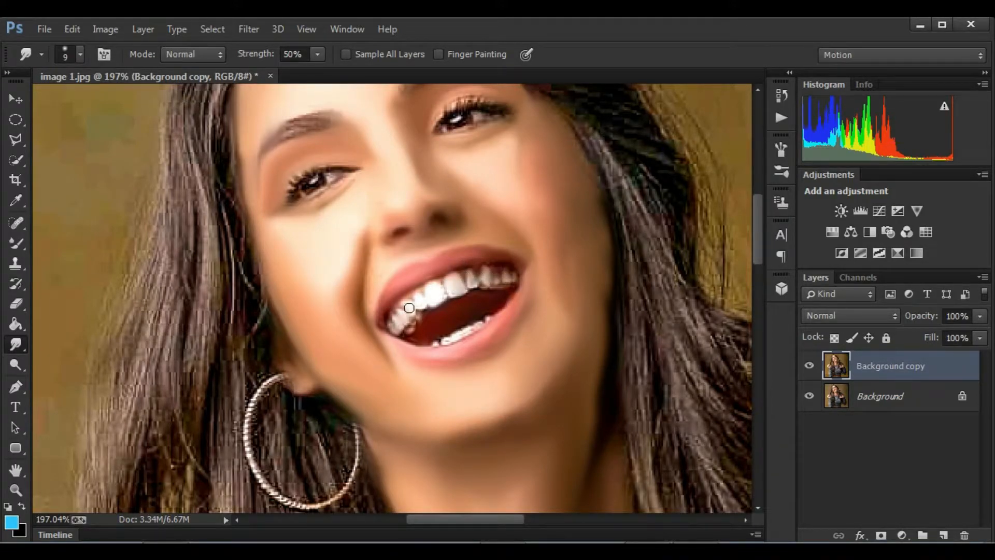
{"action": "scroll", "coordinate": [480, 323], "scroll_direction": "down", "scroll_amount": 3}
{"action": "mouse_move", "coordinate": [279, 214]}
{"action": "left_mouse_down"}
{"action": "mouse_move", "coordinate": [247, 282]}
{"action": "mouse_move", "coordinate": [356, 294]}
{"action": "left_mouse_up"}
Set the Smudge brush to 53 px and blend the skin on the cheek, beside the mouth and on the forehead
{"action": "key", "text": "z"}
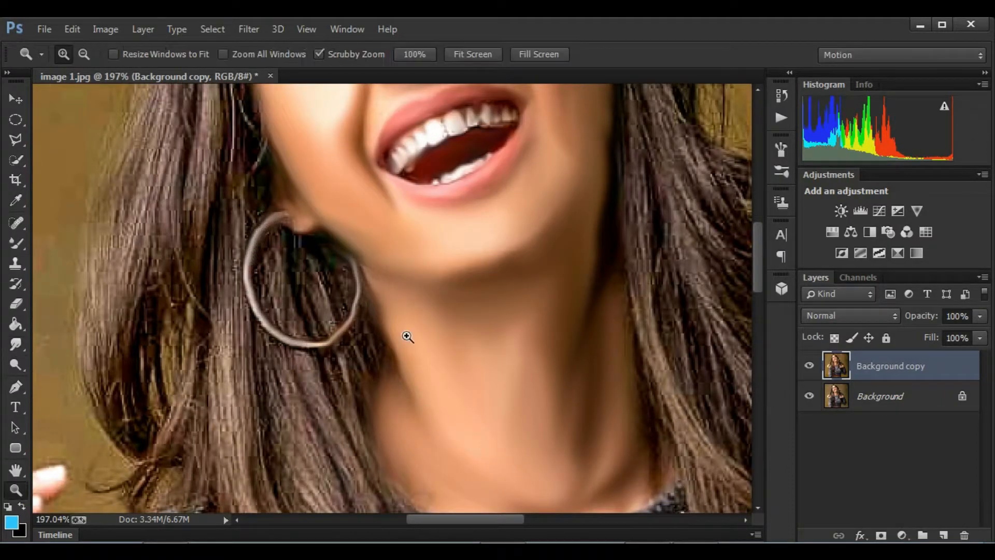
{"action": "left_click_drag", "start_coordinate": [407, 338], "coordinate": [344, 267]}
{"action": "right_click", "coordinate": [345, 268]}
{"action": "left_click", "coordinate": [422, 284]}
{"action": "left_click_drag", "start_coordinate": [305, 134], "coordinate": [392, 237]}
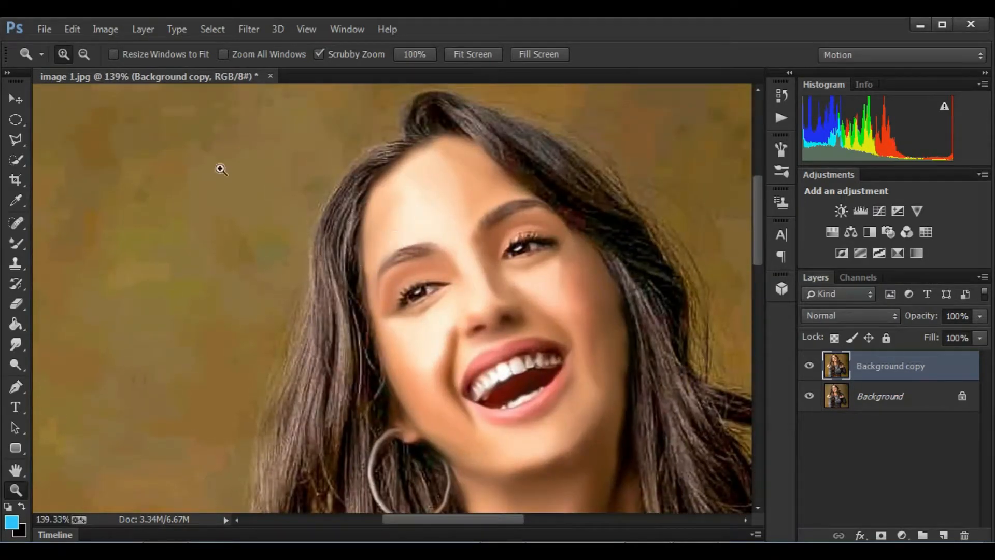
{"action": "left_click", "coordinate": [23, 242]}
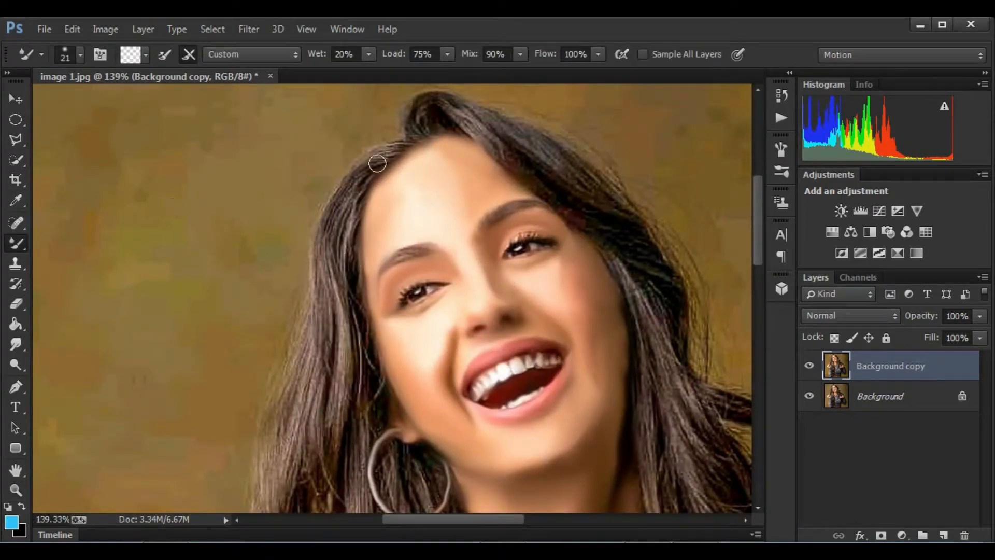
{"action": "left_click", "coordinate": [15, 344]}
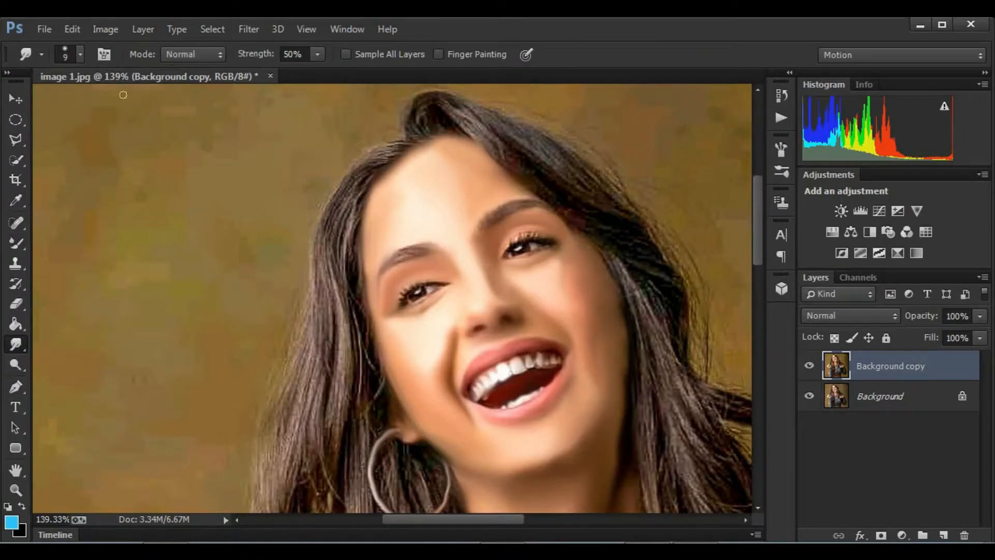
{"action": "left_click", "coordinate": [80, 54]}
{"action": "left_click", "coordinate": [135, 104]}
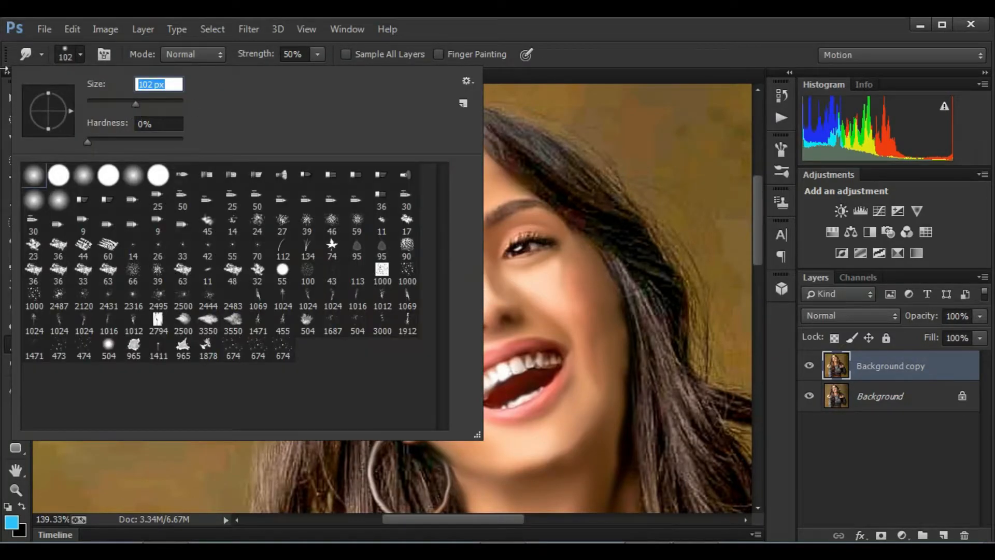
{"action": "left_click", "coordinate": [572, 291]}
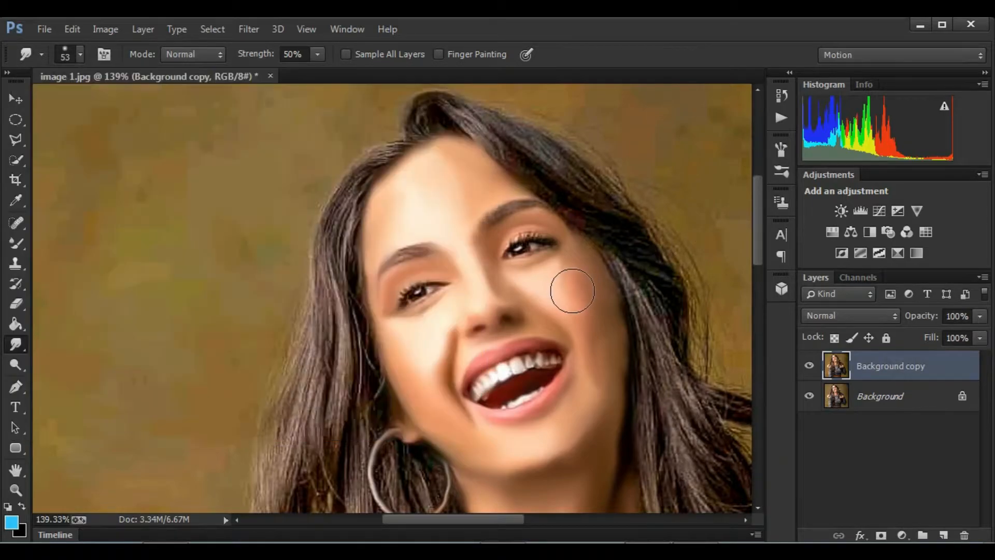
{"action": "mouse_move", "coordinate": [572, 281]}
{"action": "left_mouse_down"}
{"action": "mouse_move", "coordinate": [558, 276]}
{"action": "mouse_move", "coordinate": [602, 336]}
{"action": "mouse_move", "coordinate": [595, 293]}
{"action": "mouse_move", "coordinate": [584, 291]}
{"action": "left_mouse_up"}
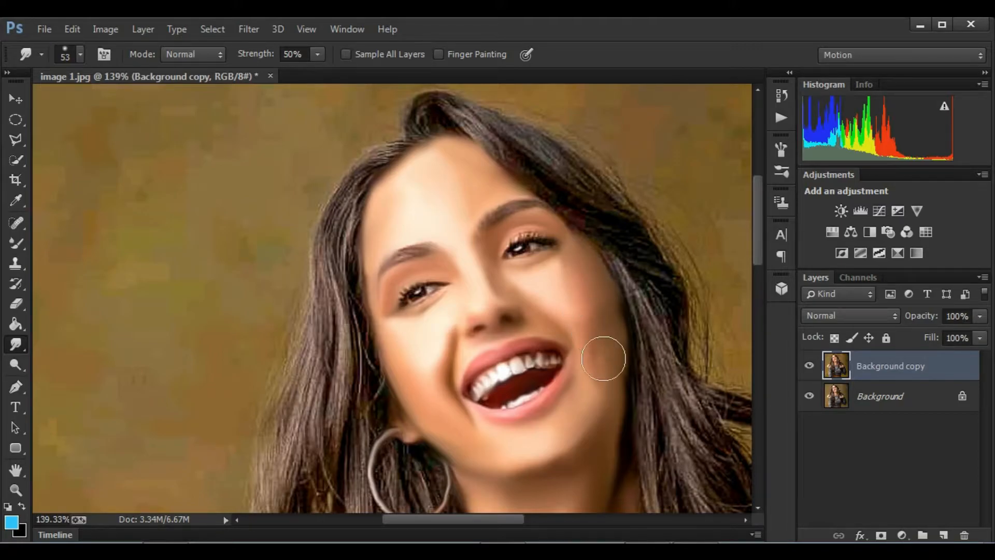
{"action": "mouse_move", "coordinate": [604, 361]}
{"action": "left_mouse_down"}
{"action": "mouse_move", "coordinate": [614, 317]}
{"action": "mouse_move", "coordinate": [598, 305]}
{"action": "mouse_move", "coordinate": [619, 312]}
{"action": "mouse_move", "coordinate": [613, 324]}
{"action": "mouse_move", "coordinate": [627, 302]}
{"action": "mouse_move", "coordinate": [611, 369]}
{"action": "mouse_move", "coordinate": [625, 372]}
{"action": "mouse_move", "coordinate": [631, 345]}
{"action": "mouse_move", "coordinate": [577, 391]}
{"action": "left_mouse_up"}
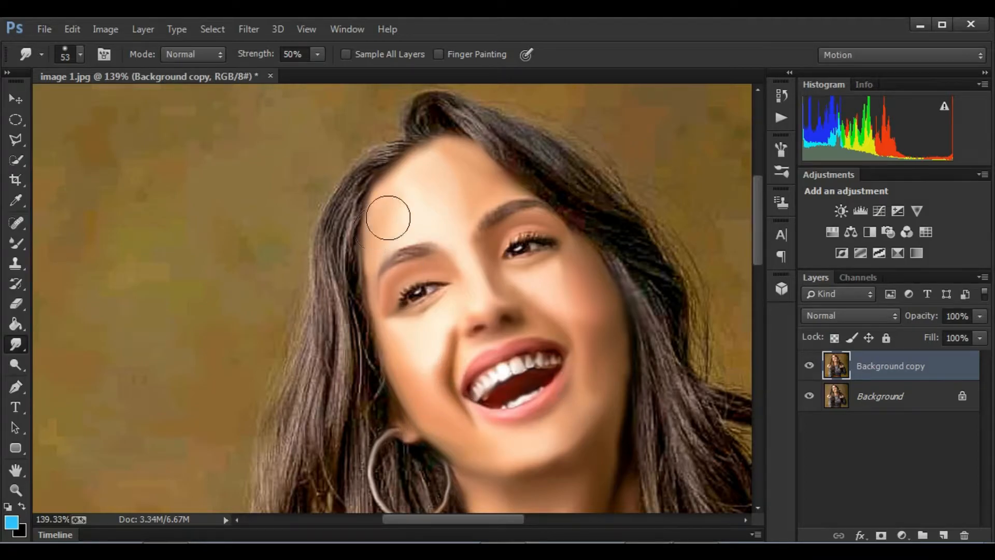
{"action": "mouse_move", "coordinate": [431, 171]}
{"action": "left_mouse_down"}
{"action": "mouse_move", "coordinate": [472, 182]}
{"action": "mouse_move", "coordinate": [454, 152]}
{"action": "mouse_move", "coordinate": [460, 203]}
{"action": "left_mouse_up"}
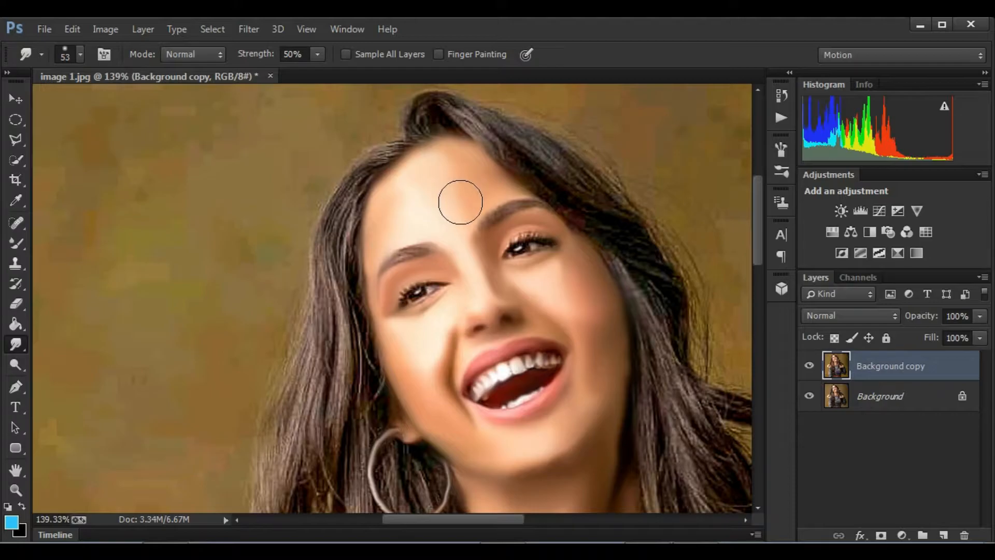
Blend the skin along the jaw and down the neck to the collar with the 53 px Smudge brush
{"action": "scroll", "coordinate": [622, 394], "scroll_direction": "down", "scroll_amount": 3}
{"action": "mouse_move", "coordinate": [623, 363]}
{"action": "left_mouse_down"}
{"action": "mouse_move", "coordinate": [608, 382]}
{"action": "mouse_move", "coordinate": [619, 372]}
{"action": "mouse_move", "coordinate": [609, 438]}
{"action": "mouse_move", "coordinate": [592, 391]}
{"action": "mouse_move", "coordinate": [526, 421]}
{"action": "mouse_move", "coordinate": [574, 403]}
{"action": "mouse_move", "coordinate": [528, 422]}
{"action": "mouse_move", "coordinate": [577, 435]}
{"action": "mouse_move", "coordinate": [582, 427]}
{"action": "mouse_move", "coordinate": [581, 441]}
{"action": "mouse_move", "coordinate": [599, 442]}
{"action": "mouse_move", "coordinate": [599, 480]}
{"action": "left_mouse_up"}
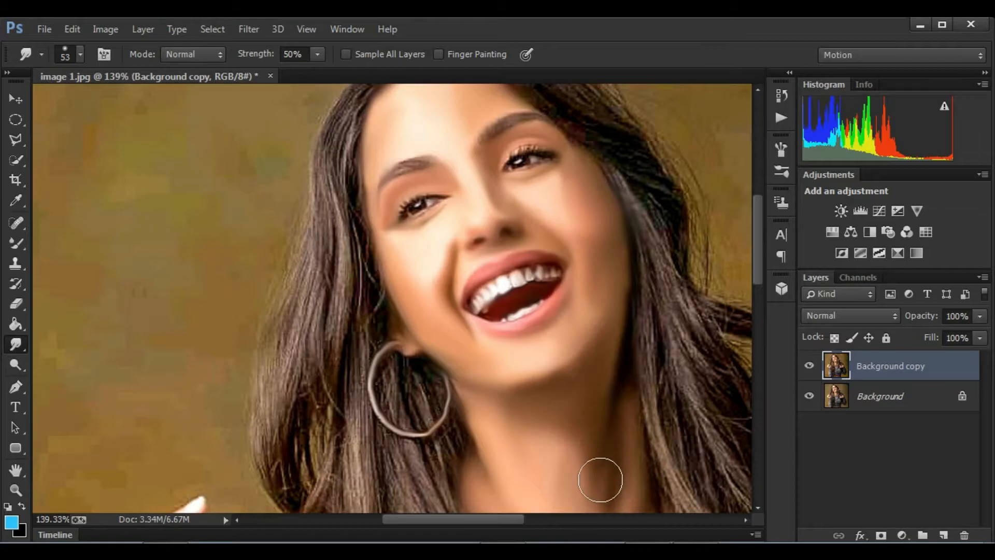
{"action": "scroll", "coordinate": [610, 446], "scroll_direction": "down", "scroll_amount": 3}
{"action": "mouse_move", "coordinate": [611, 442]}
{"action": "left_mouse_down"}
{"action": "mouse_move", "coordinate": [597, 437]}
{"action": "mouse_move", "coordinate": [624, 360]}
{"action": "mouse_move", "coordinate": [620, 473]}
{"action": "left_mouse_up"}
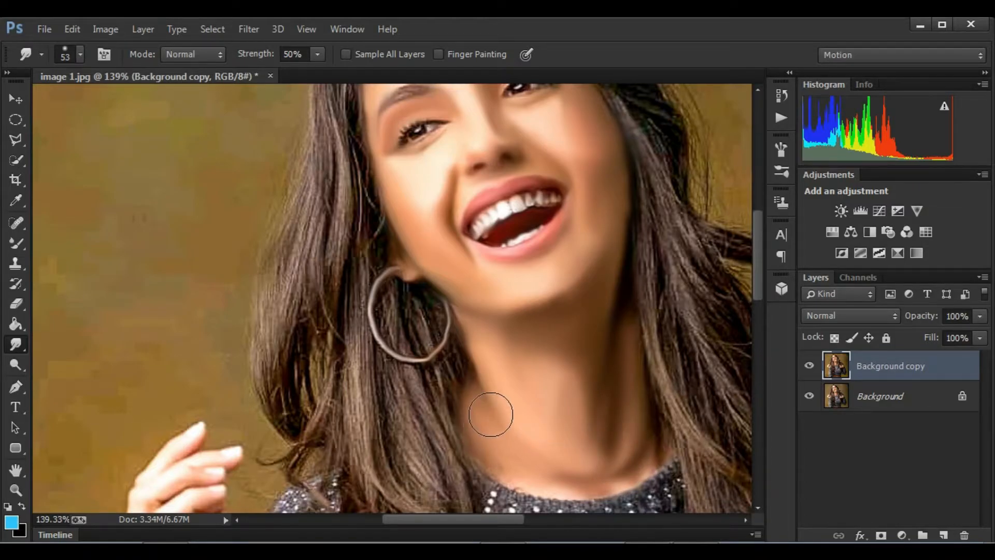
Choose the 100 px speckled tip for the Smudge brush, set its size to 48 px and smooth the hair at the crown
{"action": "scroll", "coordinate": [507, 396], "scroll_direction": "up", "scroll_amount": 5}
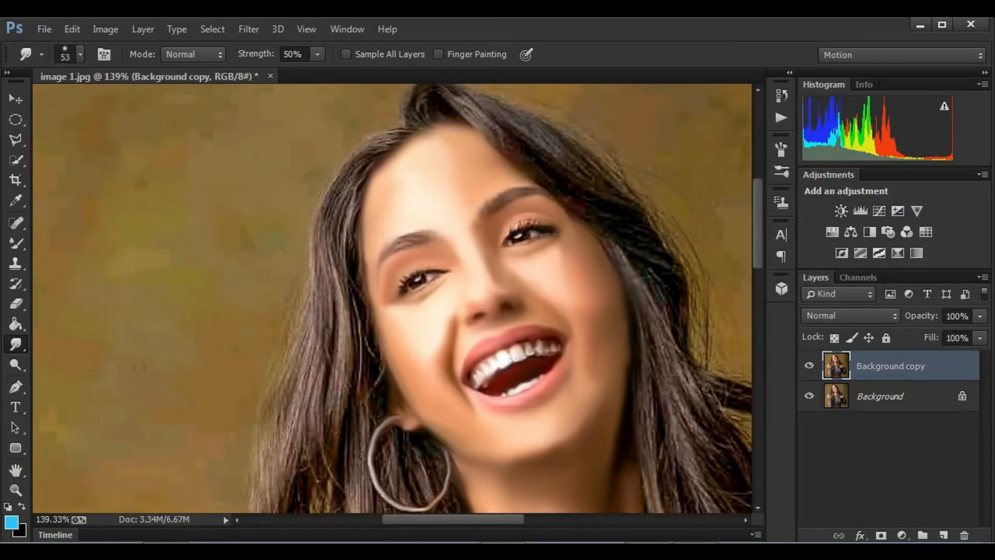
{"action": "left_click", "coordinate": [70, 54]}
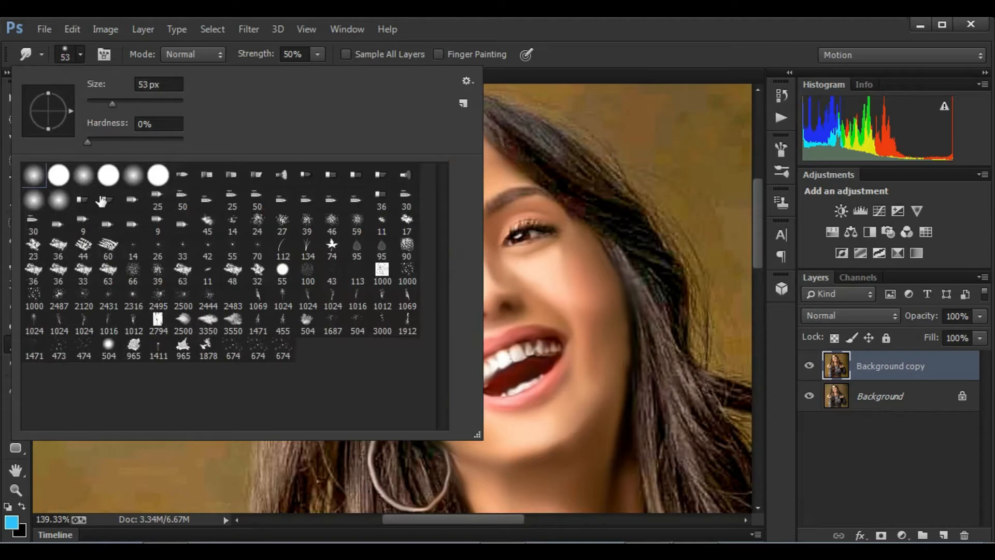
{"action": "left_click", "coordinate": [307, 274]}
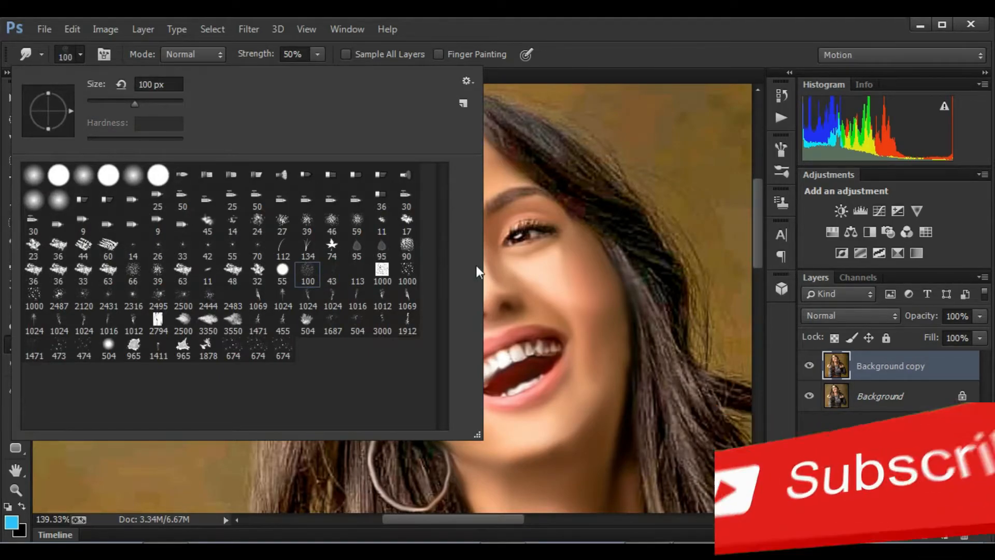
{"action": "left_click", "coordinate": [81, 55]}
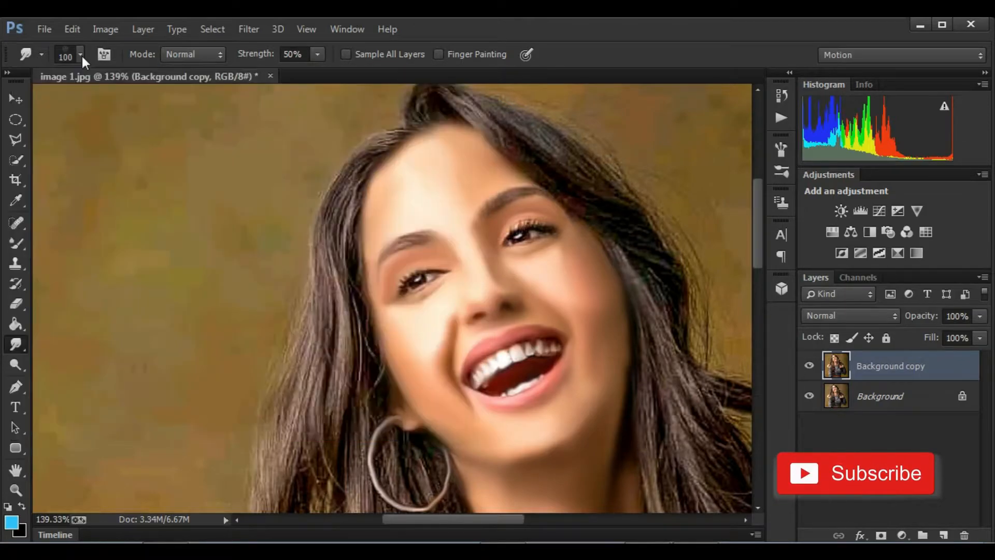
{"action": "scroll", "coordinate": [95, 88], "scroll_direction": "up", "scroll_amount": 3}
{"action": "left_click", "coordinate": [80, 54]}
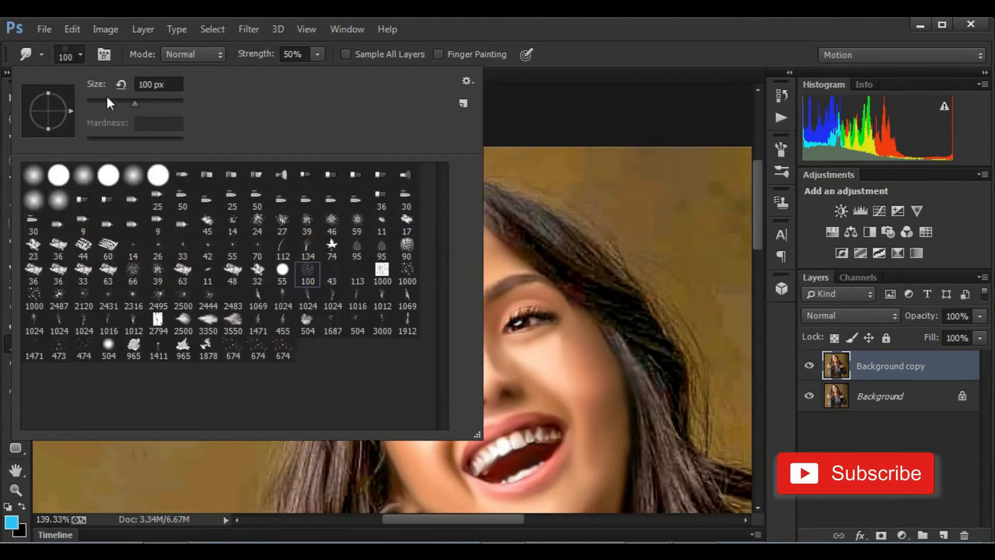
{"action": "type", "text": "48"}
{"action": "key", "text": "Return"}
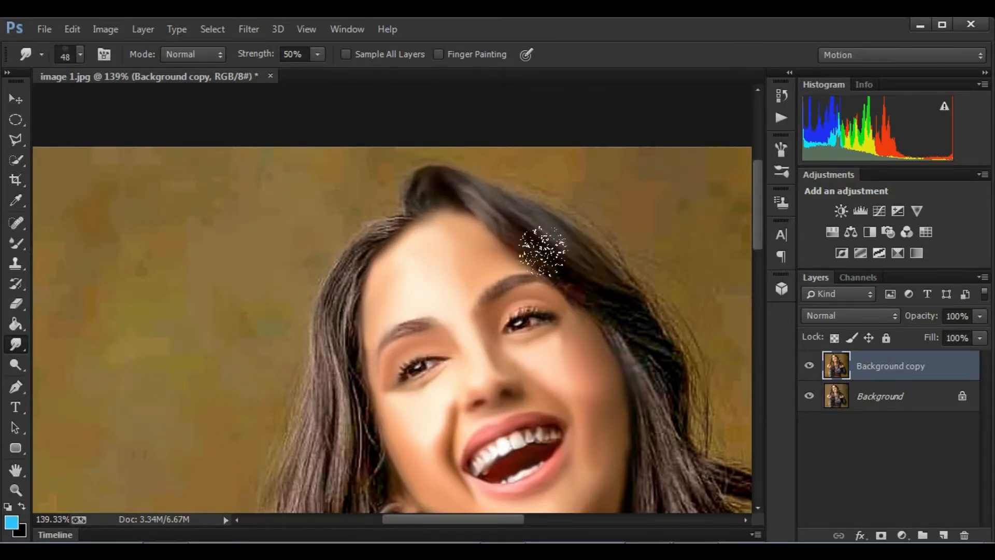
Smooth the hair on both sides of the face and down over the chest with the 48 px speckled Smudge brush
{"action": "scroll", "coordinate": [500, 503], "scroll_direction": "down", "scroll_amount": 3}
{"action": "scroll", "coordinate": [500, 503], "scroll_direction": "right", "scroll_amount": 3}
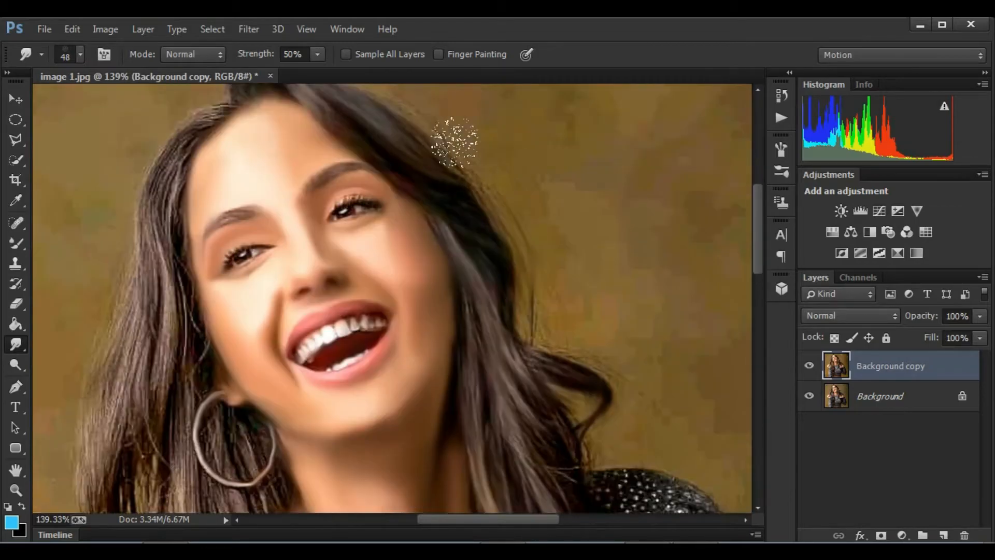
{"action": "scroll", "coordinate": [519, 374], "scroll_direction": "down", "scroll_amount": 2}
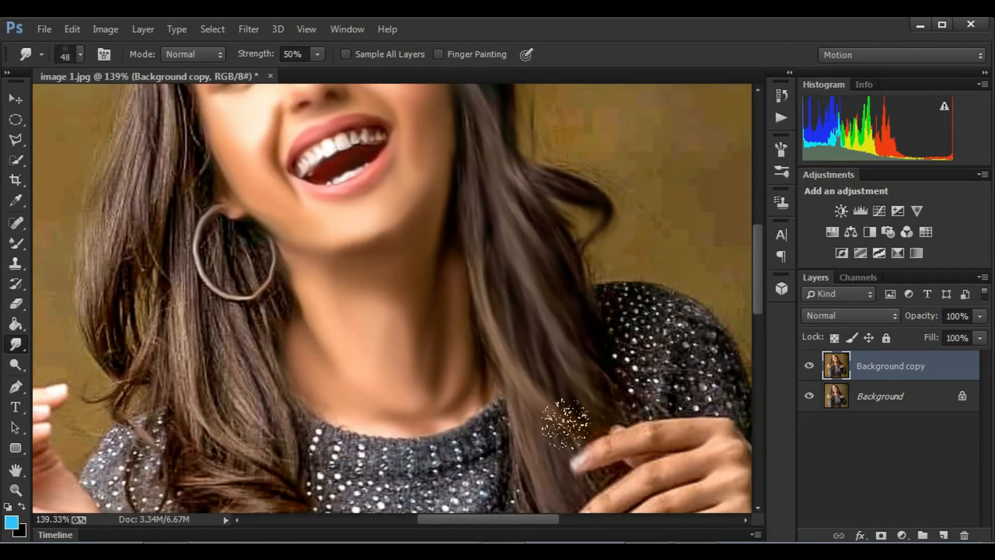
{"action": "scroll", "coordinate": [560, 259], "scroll_direction": "down", "scroll_amount": 1}
{"action": "scroll", "coordinate": [218, 409], "scroll_direction": "up", "scroll_amount": 2}
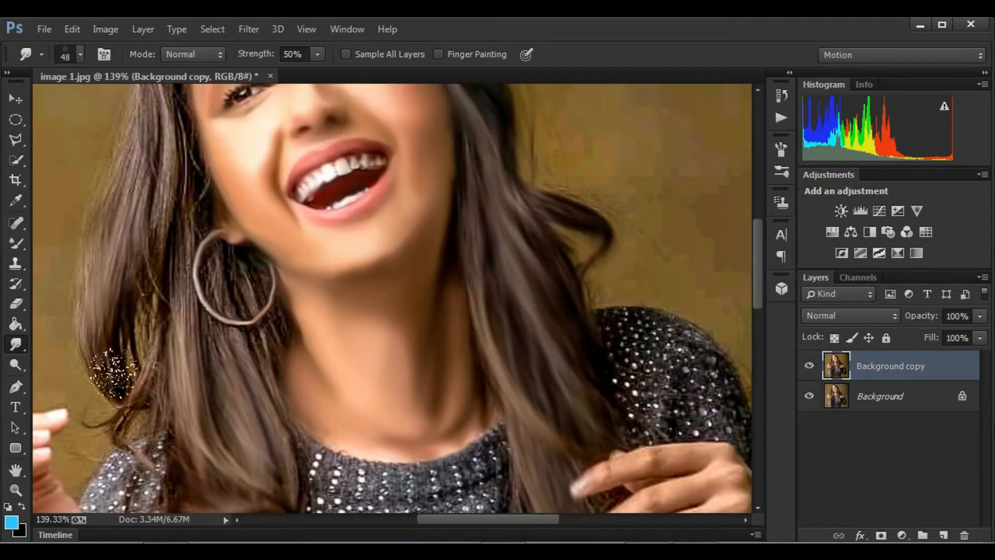
{"action": "scroll", "coordinate": [228, 316], "scroll_direction": "up", "scroll_amount": 2}
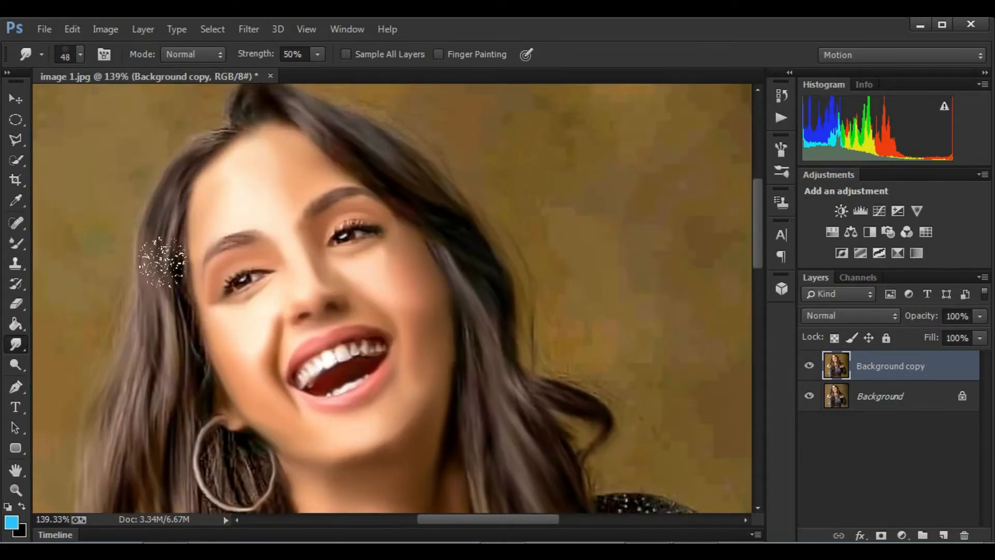
{"action": "scroll", "coordinate": [150, 284], "scroll_direction": "up", "scroll_amount": 3}
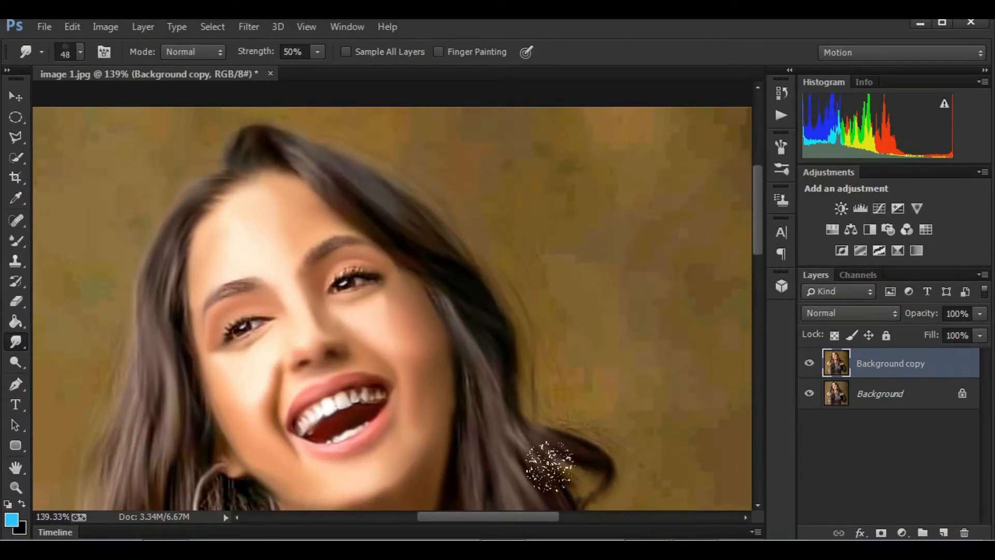
{"action": "key", "text": "ctrl+0"}
{"action": "left_click_drag", "start_coordinate": [319, 357], "coordinate": [355, 288]}
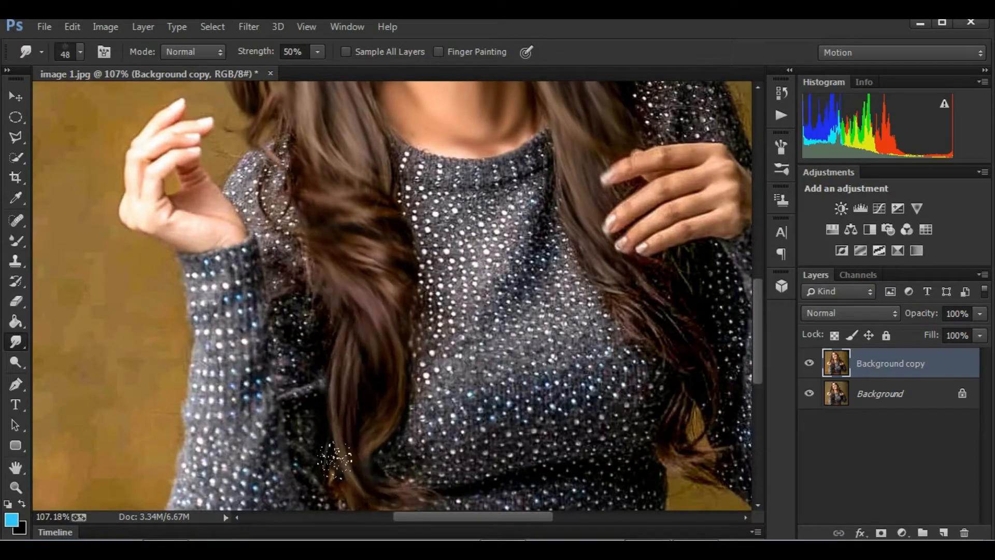
Set the speckled Smudge brush to 29 px and smooth the hair inside and below the hoop earring
{"action": "scroll", "coordinate": [283, 241], "scroll_direction": "up", "scroll_amount": 2}
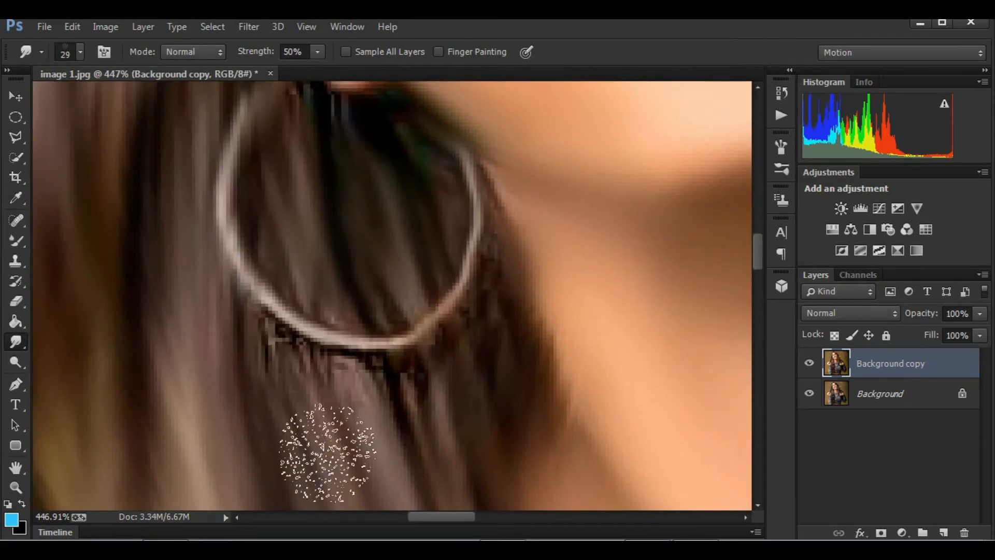
{"action": "mouse_move", "coordinate": [260, 378]}
{"action": "left_mouse_down"}
{"action": "mouse_move", "coordinate": [280, 364]}
{"action": "mouse_move", "coordinate": [311, 396]}
{"action": "left_mouse_up"}
{"action": "mouse_move", "coordinate": [387, 421]}
{"action": "left_mouse_down"}
{"action": "mouse_move", "coordinate": [409, 432]}
{"action": "mouse_move", "coordinate": [390, 404]}
{"action": "mouse_move", "coordinate": [390, 429]}
{"action": "mouse_move", "coordinate": [429, 397]}
{"action": "left_mouse_up"}
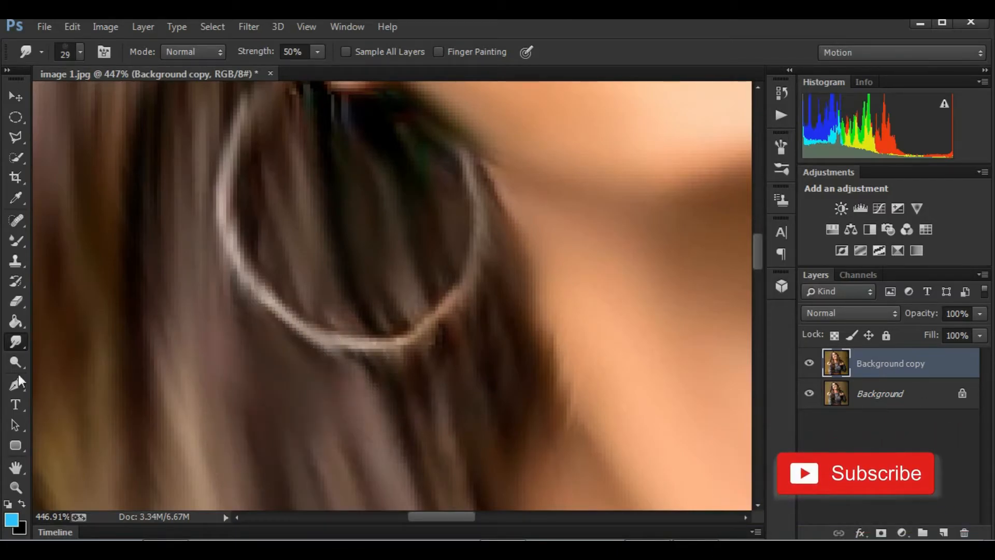
Switch the Smudge brush to the soft round tip at 53 px and smudge the sparkles on the sweater's front
{"action": "left_click", "coordinate": [16, 487]}
{"action": "left_click_drag", "start_coordinate": [444, 335], "coordinate": [336, 201]}
{"action": "right_click", "coordinate": [336, 201]}
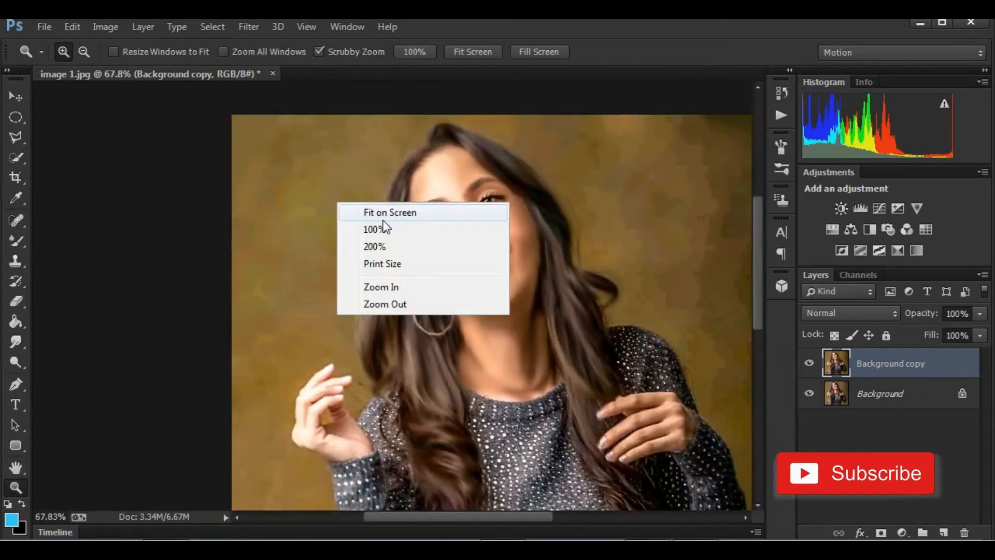
{"action": "left_click", "coordinate": [384, 219]}
{"action": "left_click", "coordinate": [421, 415]}
{"action": "left_click", "coordinate": [421, 415]}
{"action": "left_click", "coordinate": [421, 416]}
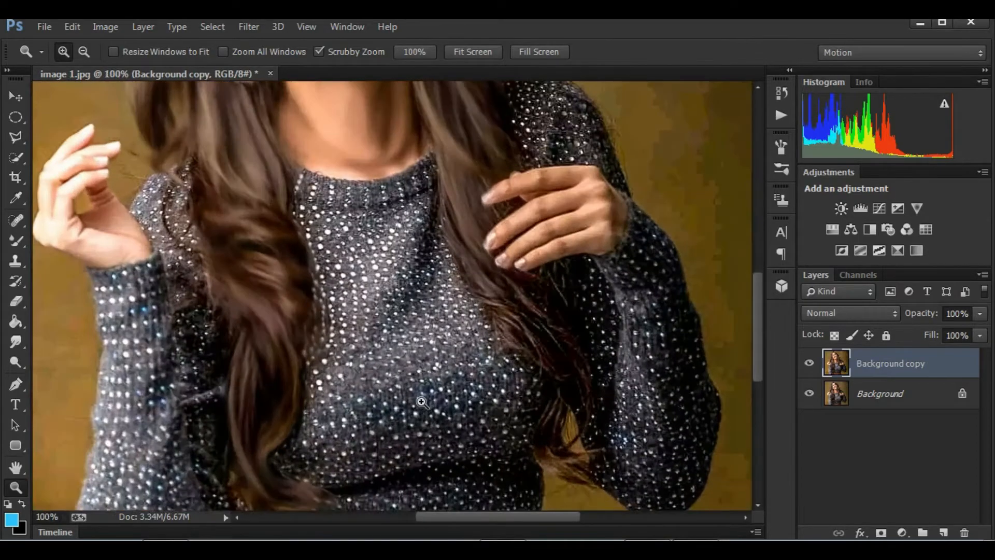
{"action": "left_click", "coordinate": [17, 342]}
{"action": "left_click", "coordinate": [66, 53]}
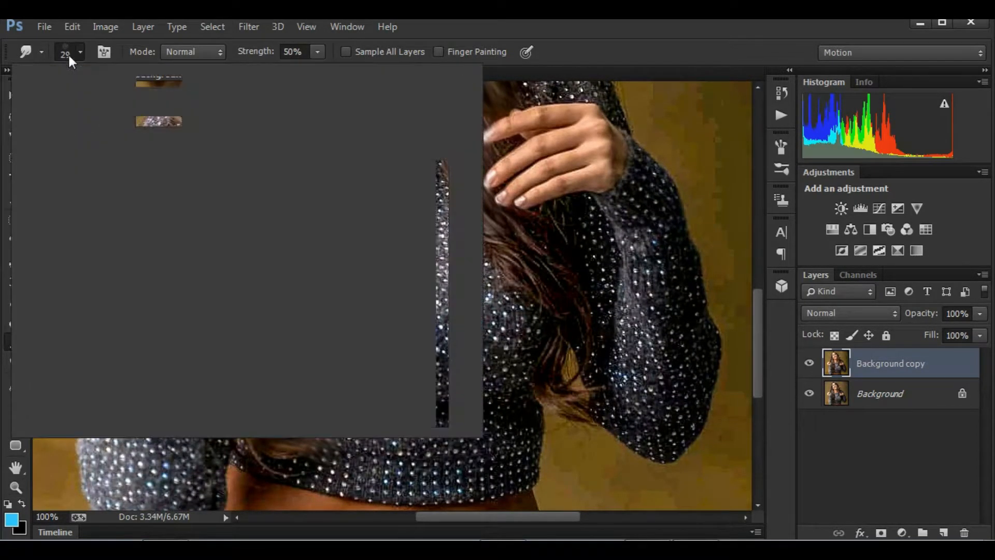
{"action": "left_click", "coordinate": [34, 173]}
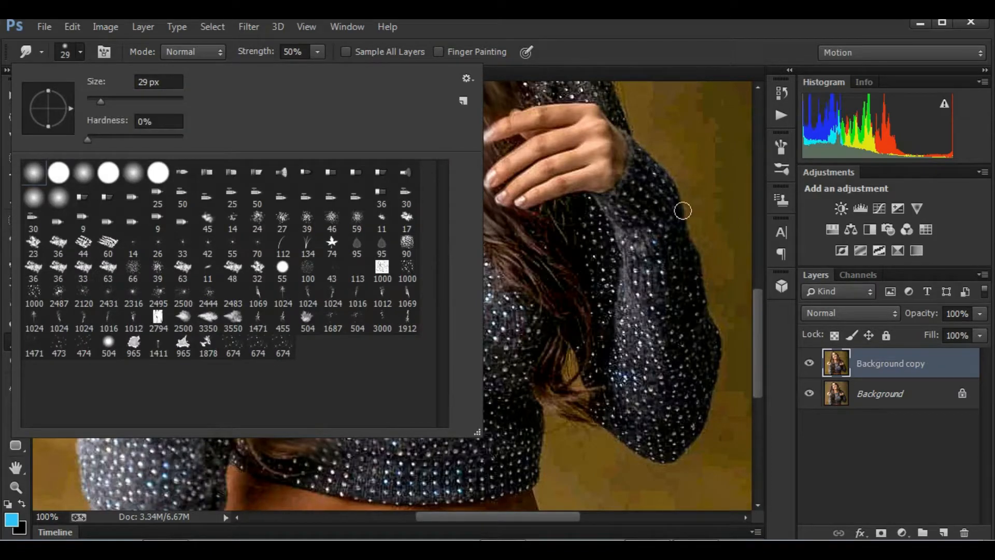
{"action": "left_click", "coordinate": [112, 98]}
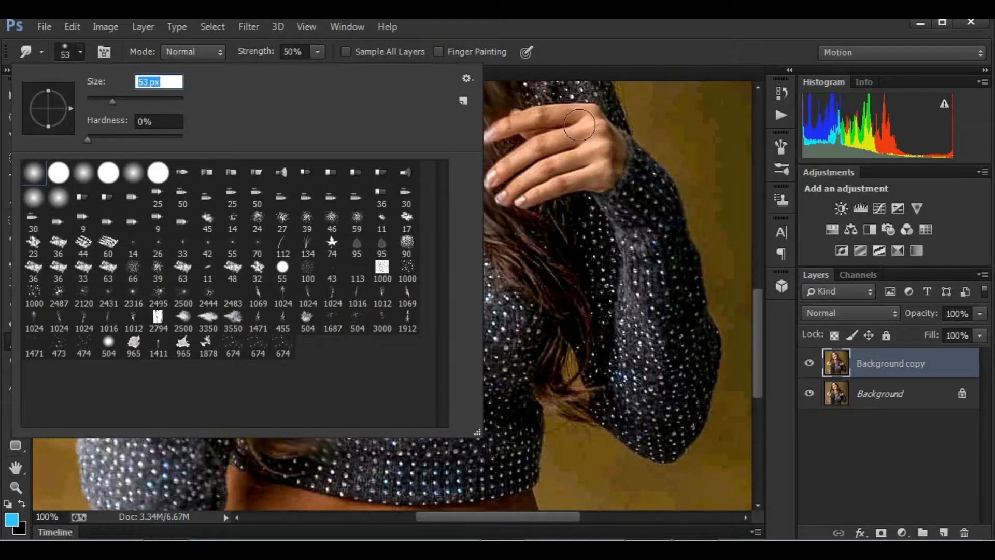
{"action": "left_click", "coordinate": [562, 24]}
{"action": "mouse_move", "coordinate": [330, 207]}
{"action": "left_mouse_down"}
{"action": "mouse_move", "coordinate": [351, 221]}
{"action": "mouse_move", "coordinate": [331, 184]}
{"action": "mouse_move", "coordinate": [317, 184]}
{"action": "mouse_move", "coordinate": [407, 187]}
{"action": "mouse_move", "coordinate": [416, 154]}
{"action": "mouse_move", "coordinate": [396, 204]}
{"action": "mouse_move", "coordinate": [418, 182]}
{"action": "mouse_move", "coordinate": [401, 240]}
{"action": "mouse_move", "coordinate": [424, 201]}
{"action": "mouse_move", "coordinate": [403, 237]}
{"action": "mouse_move", "coordinate": [415, 168]}
{"action": "mouse_move", "coordinate": [368, 179]}
{"action": "mouse_move", "coordinate": [314, 148]}
{"action": "mouse_move", "coordinate": [322, 181]}
{"action": "mouse_move", "coordinate": [361, 225]}
{"action": "mouse_move", "coordinate": [322, 243]}
{"action": "mouse_move", "coordinate": [334, 231]}
{"action": "mouse_move", "coordinate": [342, 271]}
{"action": "mouse_move", "coordinate": [382, 211]}
{"action": "mouse_move", "coordinate": [369, 262]}
{"action": "mouse_move", "coordinate": [344, 272]}
{"action": "mouse_move", "coordinate": [370, 203]}
{"action": "mouse_move", "coordinate": [304, 379]}
{"action": "mouse_move", "coordinate": [322, 329]}
{"action": "mouse_move", "coordinate": [347, 327]}
{"action": "mouse_move", "coordinate": [426, 266]}
{"action": "mouse_move", "coordinate": [465, 292]}
{"action": "mouse_move", "coordinate": [364, 398]}
{"action": "mouse_move", "coordinate": [451, 353]}
{"action": "mouse_move", "coordinate": [427, 375]}
{"action": "mouse_move", "coordinate": [417, 419]}
{"action": "mouse_move", "coordinate": [508, 441]}
{"action": "mouse_move", "coordinate": [366, 446]}
{"action": "mouse_move", "coordinate": [320, 468]}
{"action": "mouse_move", "coordinate": [509, 464]}
{"action": "mouse_move", "coordinate": [430, 481]}
{"action": "mouse_move", "coordinate": [270, 465]}
{"action": "mouse_move", "coordinate": [428, 462]}
{"action": "mouse_move", "coordinate": [388, 197]}
{"action": "mouse_move", "coordinate": [404, 221]}
{"action": "mouse_move", "coordinate": [438, 186]}
{"action": "mouse_move", "coordinate": [533, 384]}
{"action": "left_mouse_up"}
Smooth the sweater's collar and lower front, setting the soft round Smudge brush to 50 px
{"action": "scroll", "coordinate": [518, 342], "scroll_direction": "up", "scroll_amount": 1}
{"action": "left_click", "coordinate": [75, 56]}
{"action": "mouse_move", "coordinate": [358, 173]}
{"action": "left_mouse_down"}
{"action": "mouse_move", "coordinate": [298, 172]}
{"action": "mouse_move", "coordinate": [430, 154]}
{"action": "mouse_move", "coordinate": [406, 148]}
{"action": "mouse_move", "coordinate": [429, 139]}
{"action": "left_mouse_up"}
{"action": "left_click", "coordinate": [78, 56]}
{"action": "mouse_move", "coordinate": [418, 314]}
{"action": "left_mouse_down"}
{"action": "mouse_move", "coordinate": [371, 415]}
{"action": "mouse_move", "coordinate": [480, 398]}
{"action": "mouse_move", "coordinate": [471, 347]}
{"action": "mouse_move", "coordinate": [367, 480]}
{"action": "mouse_move", "coordinate": [477, 446]}
{"action": "left_mouse_up"}
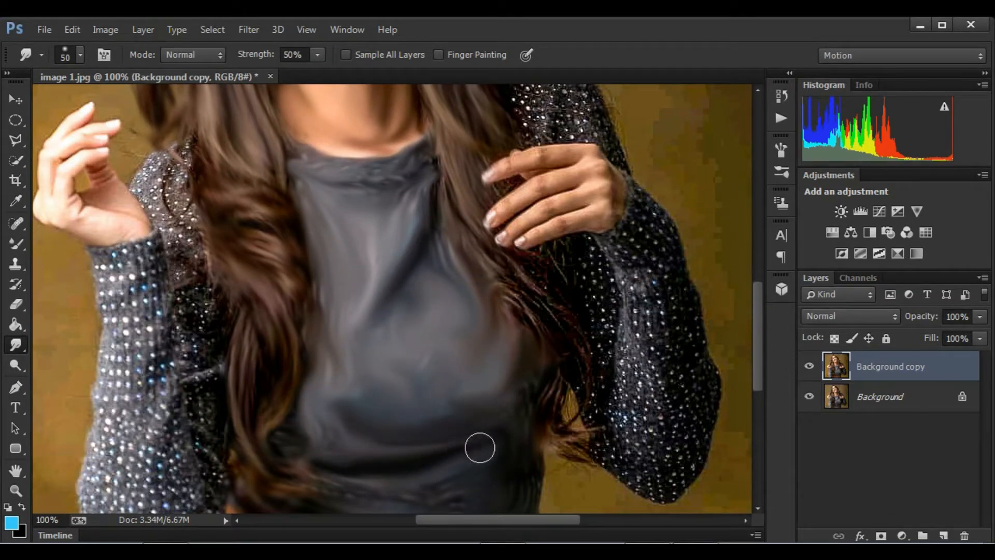
Smooth the sweater sleeve and shoulder of the arm with the hand held against the hair, using the 50 px Smudge brush
{"action": "mouse_move", "coordinate": [622, 244]}
{"action": "left_mouse_down"}
{"action": "mouse_move", "coordinate": [645, 215]}
{"action": "mouse_move", "coordinate": [662, 232]}
{"action": "mouse_move", "coordinate": [665, 436]}
{"action": "mouse_move", "coordinate": [690, 371]}
{"action": "mouse_move", "coordinate": [677, 459]}
{"action": "mouse_move", "coordinate": [657, 237]}
{"action": "mouse_move", "coordinate": [704, 368]}
{"action": "mouse_move", "coordinate": [698, 445]}
{"action": "mouse_move", "coordinate": [631, 455]}
{"action": "mouse_move", "coordinate": [619, 273]}
{"action": "mouse_move", "coordinate": [599, 408]}
{"action": "mouse_move", "coordinate": [635, 305]}
{"action": "mouse_move", "coordinate": [647, 398]}
{"action": "mouse_move", "coordinate": [616, 250]}
{"action": "mouse_move", "coordinate": [646, 295]}
{"action": "left_mouse_up"}
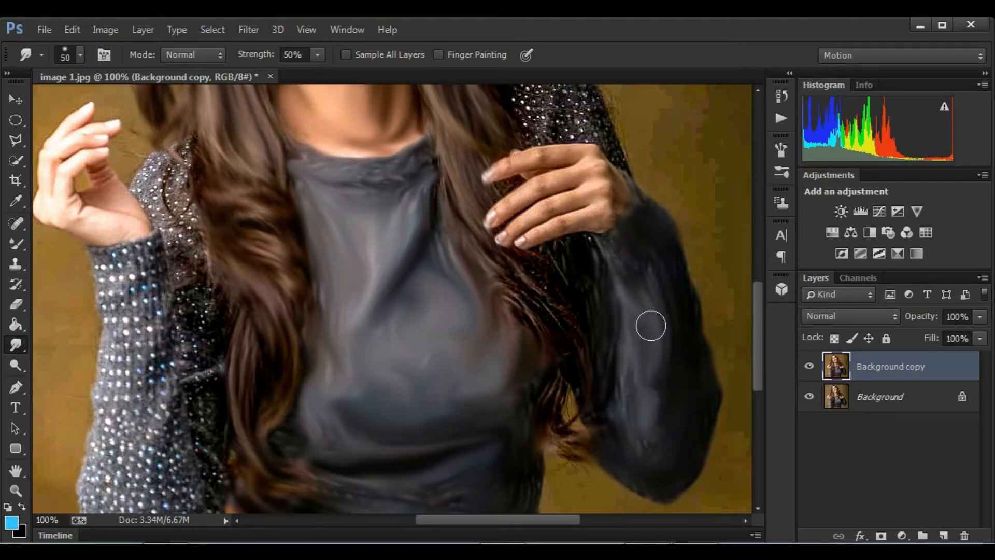
{"action": "scroll", "coordinate": [606, 254], "scroll_direction": "up", "scroll_amount": 3}
{"action": "left_click_drag", "start_coordinate": [566, 211], "coordinate": [606, 276]}
{"action": "mouse_move", "coordinate": [534, 402]}
{"action": "left_mouse_down"}
{"action": "mouse_move", "coordinate": [564, 388]}
{"action": "mouse_move", "coordinate": [555, 377]}
{"action": "mouse_move", "coordinate": [551, 483]}
{"action": "left_mouse_up"}
Smooth the sweater's hem, the bare waist and the sleeve of the raised arm up to the shoulder
{"action": "scroll", "coordinate": [565, 441], "scroll_direction": "down", "scroll_amount": 2}
{"action": "scroll", "coordinate": [575, 451], "scroll_direction": "down", "scroll_amount": 3}
{"action": "scroll", "coordinate": [518, 446], "scroll_direction": "left", "scroll_amount": 3}
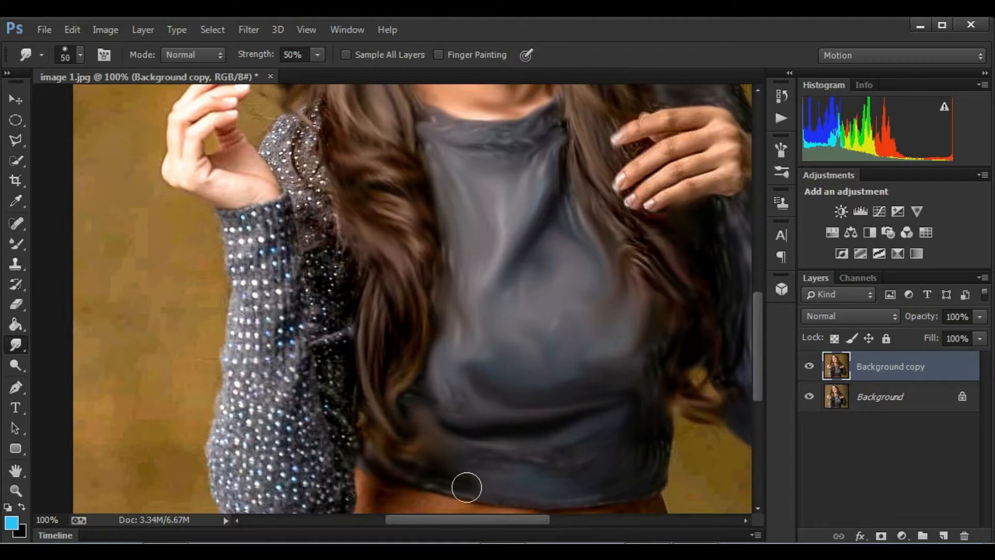
{"action": "scroll", "coordinate": [544, 482], "scroll_direction": "down", "scroll_amount": 2}
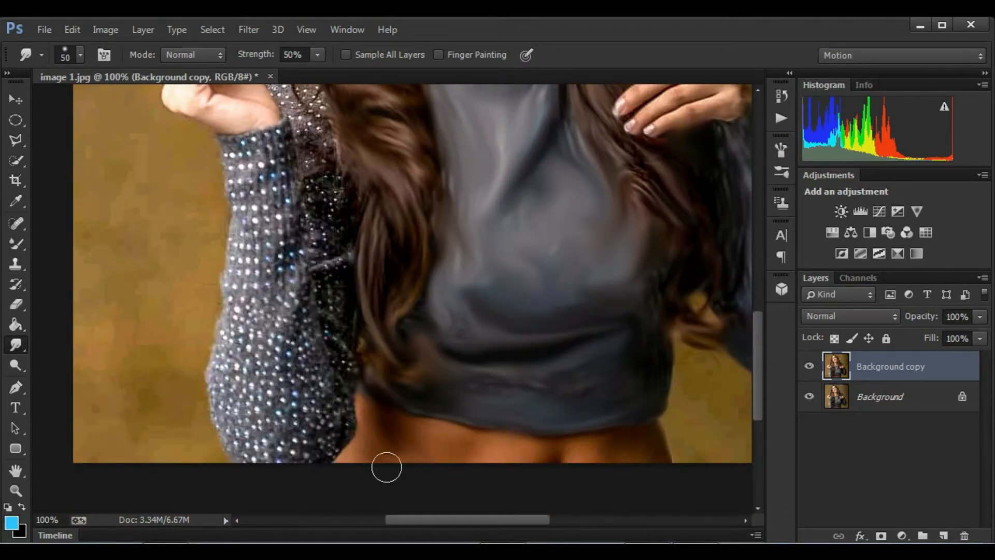
{"action": "mouse_move", "coordinate": [269, 451]}
{"action": "left_mouse_down"}
{"action": "mouse_move", "coordinate": [246, 330]}
{"action": "mouse_move", "coordinate": [246, 441]}
{"action": "mouse_move", "coordinate": [311, 317]}
{"action": "mouse_move", "coordinate": [267, 195]}
{"action": "mouse_move", "coordinate": [331, 215]}
{"action": "mouse_move", "coordinate": [338, 269]}
{"action": "mouse_move", "coordinate": [308, 211]}
{"action": "mouse_move", "coordinate": [320, 317]}
{"action": "left_mouse_up"}
{"action": "scroll", "coordinate": [277, 143], "scroll_direction": "up", "scroll_amount": 3}
{"action": "mouse_move", "coordinate": [277, 144]}
{"action": "left_mouse_down"}
{"action": "mouse_move", "coordinate": [313, 214]}
{"action": "mouse_move", "coordinate": [308, 129]}
{"action": "mouse_move", "coordinate": [316, 180]}
{"action": "mouse_move", "coordinate": [356, 276]}
{"action": "mouse_move", "coordinate": [330, 302]}
{"action": "mouse_move", "coordinate": [309, 358]}
{"action": "mouse_move", "coordinate": [328, 349]}
{"action": "left_mouse_up"}
{"action": "scroll", "coordinate": [328, 349], "scroll_direction": "up", "scroll_amount": 3}
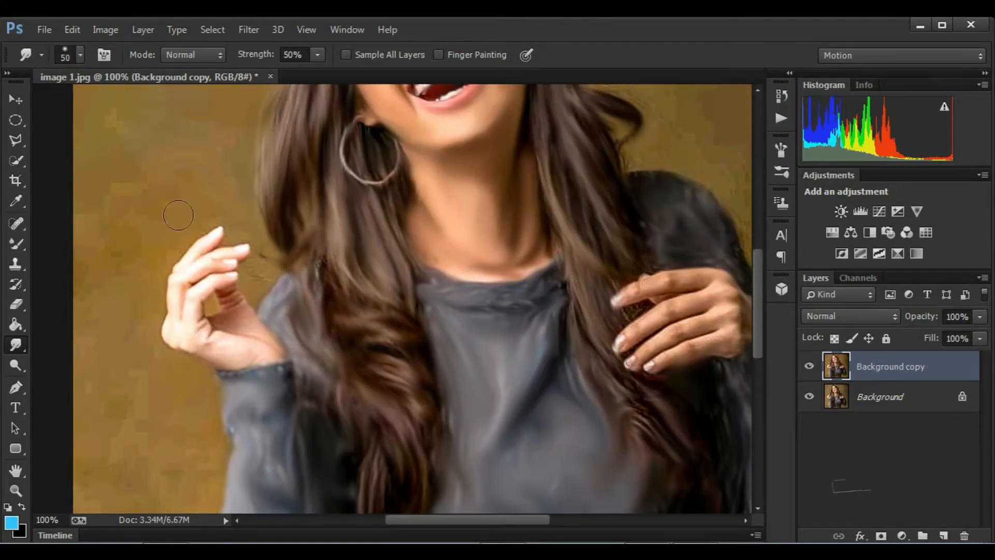
Set the Smudge brush to 25 px and smooth the skin on the fingers and backs of both hands
{"action": "left_click", "coordinate": [79, 54]}
{"action": "left_click", "coordinate": [98, 101]}
{"action": "left_click", "coordinate": [483, 29]}
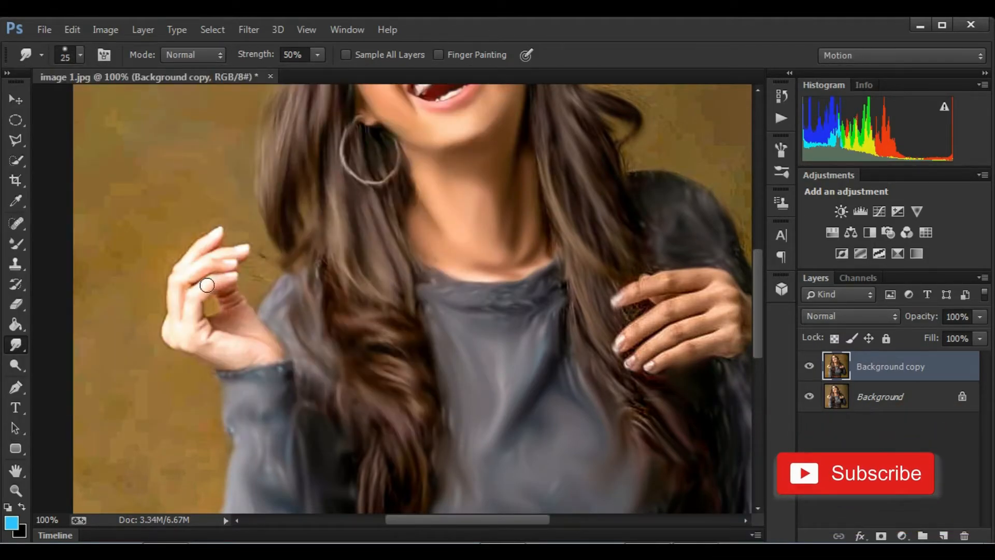
{"action": "mouse_move", "coordinate": [187, 315]}
{"action": "left_mouse_down"}
{"action": "mouse_move", "coordinate": [205, 336]}
{"action": "mouse_move", "coordinate": [232, 297]}
{"action": "mouse_move", "coordinate": [271, 358]}
{"action": "mouse_move", "coordinate": [224, 373]}
{"action": "left_mouse_up"}
{"action": "left_click_drag", "start_coordinate": [193, 256], "coordinate": [236, 254]}
{"action": "left_click_drag", "start_coordinate": [622, 340], "coordinate": [641, 354]}
{"action": "mouse_move", "coordinate": [657, 283]}
{"action": "left_mouse_down"}
{"action": "mouse_move", "coordinate": [673, 282]}
{"action": "mouse_move", "coordinate": [737, 327]}
{"action": "left_mouse_up"}
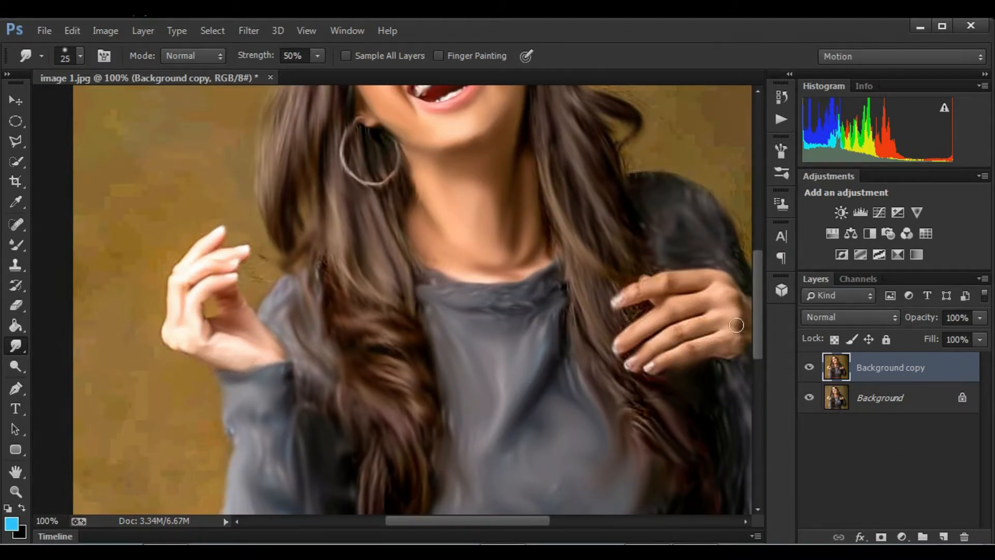
{"action": "left_click_drag", "start_coordinate": [721, 291], "coordinate": [669, 281]}
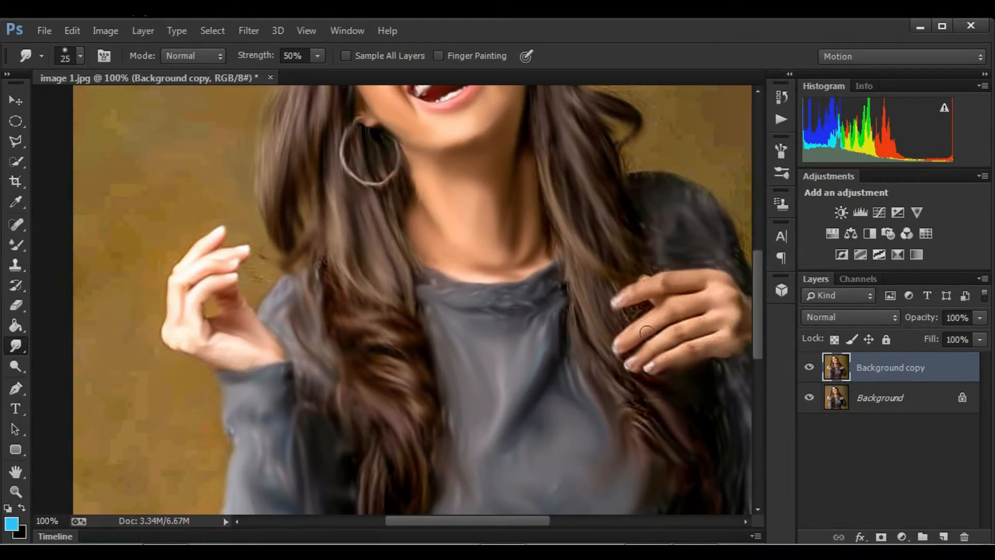
Set the Smudge brush to 4 px and smooth the fine detail in both eyes and their lashes
{"action": "scroll", "coordinate": [452, 255], "scroll_direction": "up", "scroll_amount": 3}
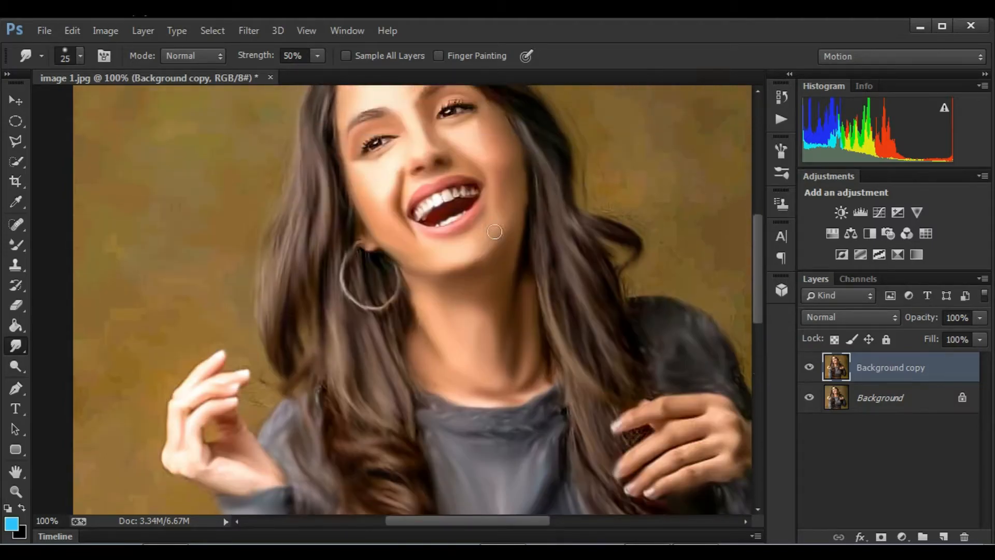
{"action": "left_click", "coordinate": [16, 490]}
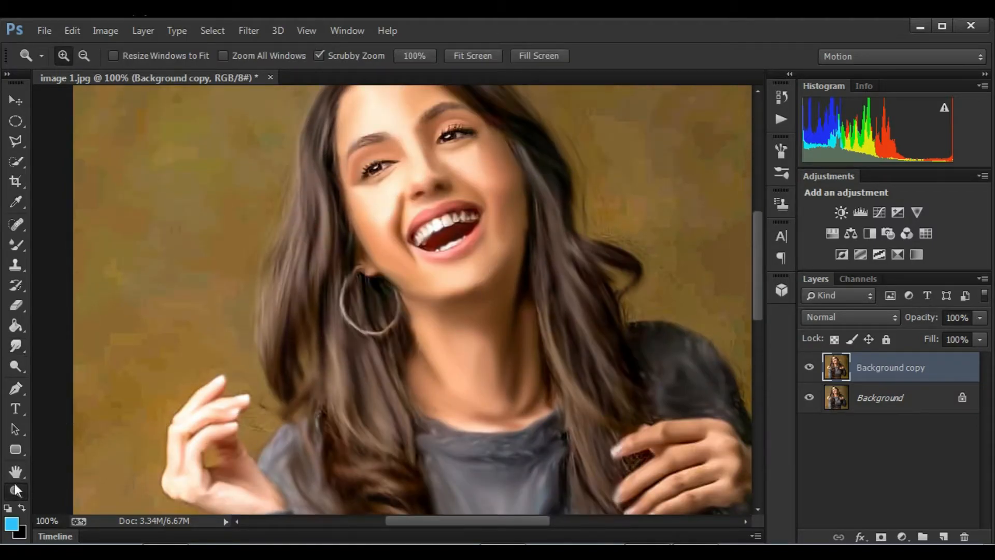
{"action": "left_click_drag", "start_coordinate": [361, 189], "coordinate": [498, 239]}
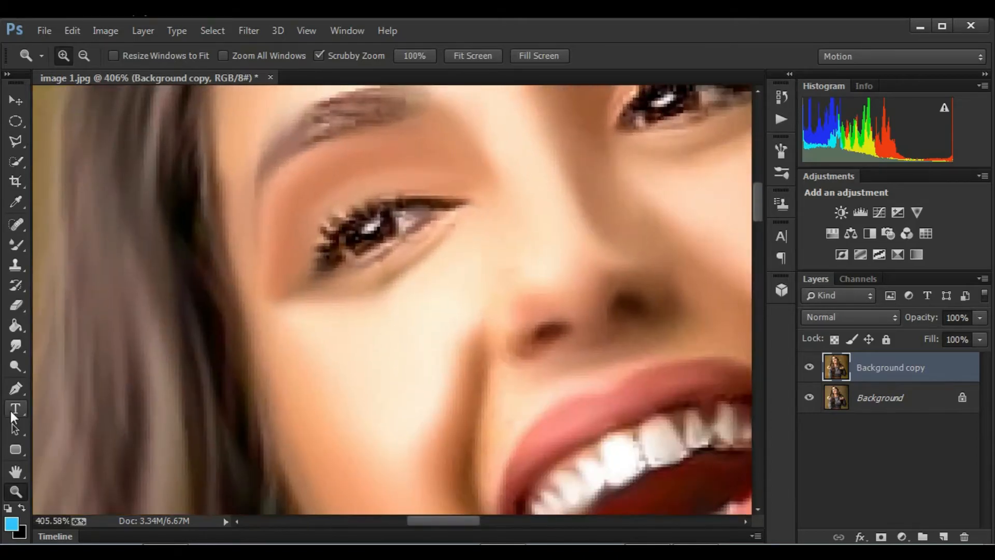
{"action": "left_click", "coordinate": [15, 345]}
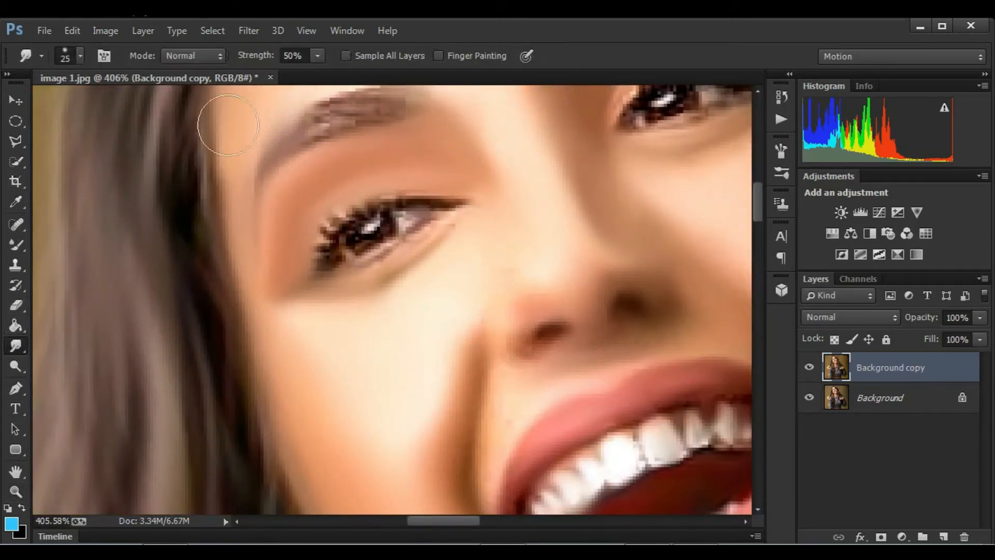
{"action": "left_click", "coordinate": [62, 57]}
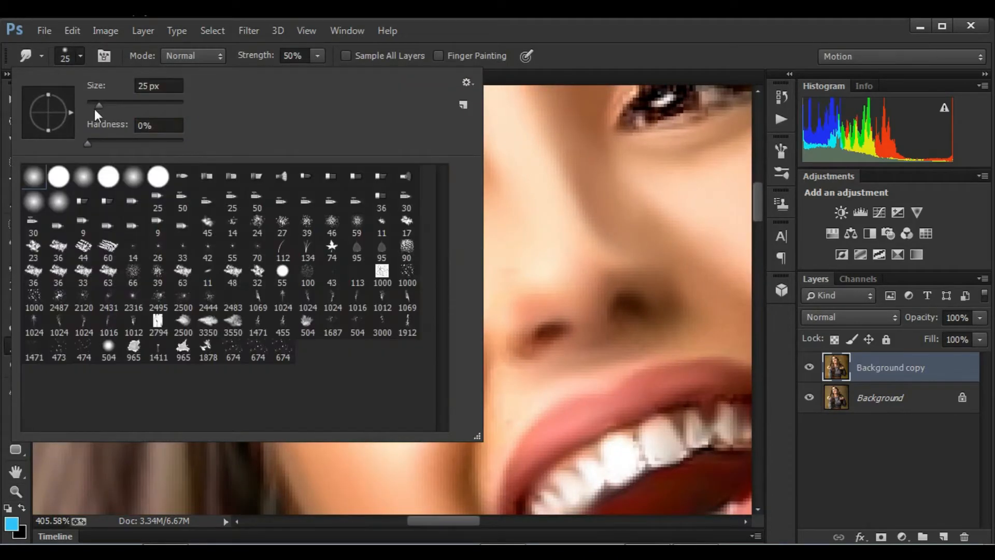
{"action": "left_click_drag", "start_coordinate": [94, 109], "coordinate": [91, 105]}
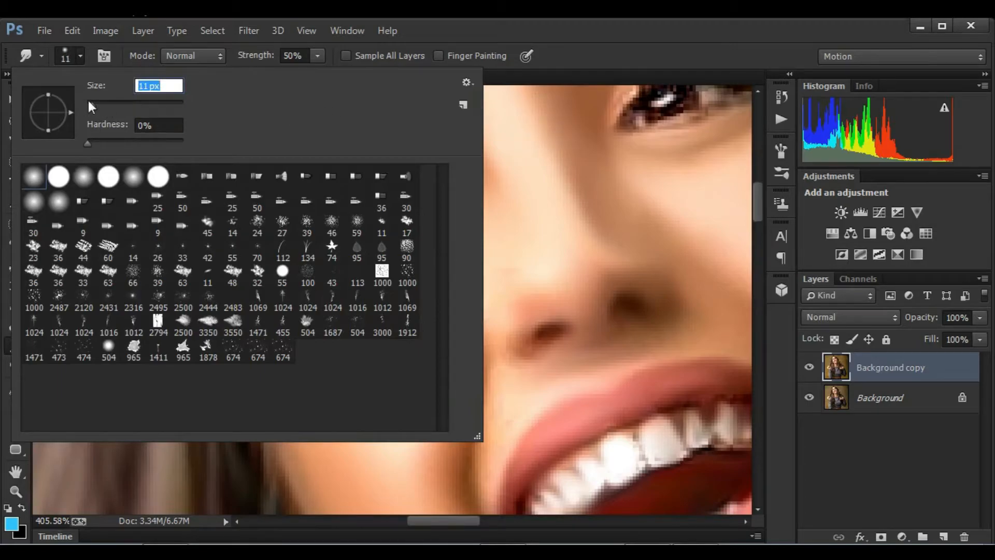
{"action": "type", "text": "4"}
{"action": "key", "text": "Return"}
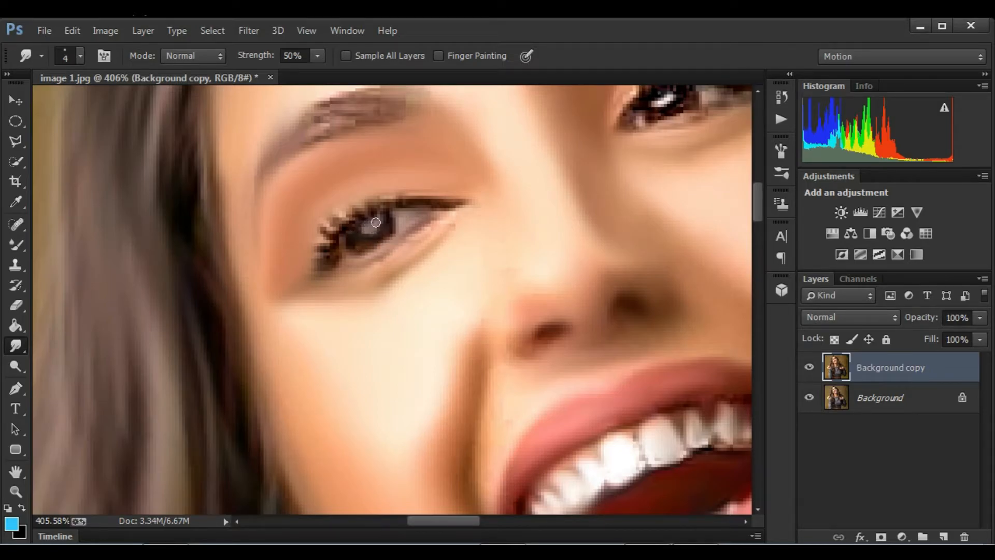
{"action": "left_click_drag", "start_coordinate": [440, 521], "coordinate": [483, 520]}
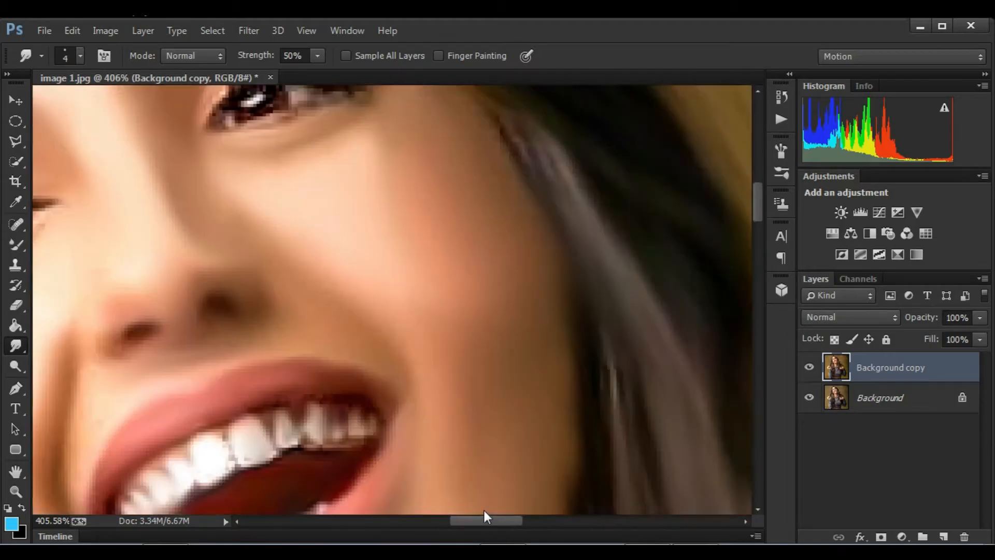
{"action": "scroll", "coordinate": [267, 140], "scroll_direction": "up", "scroll_amount": 3}
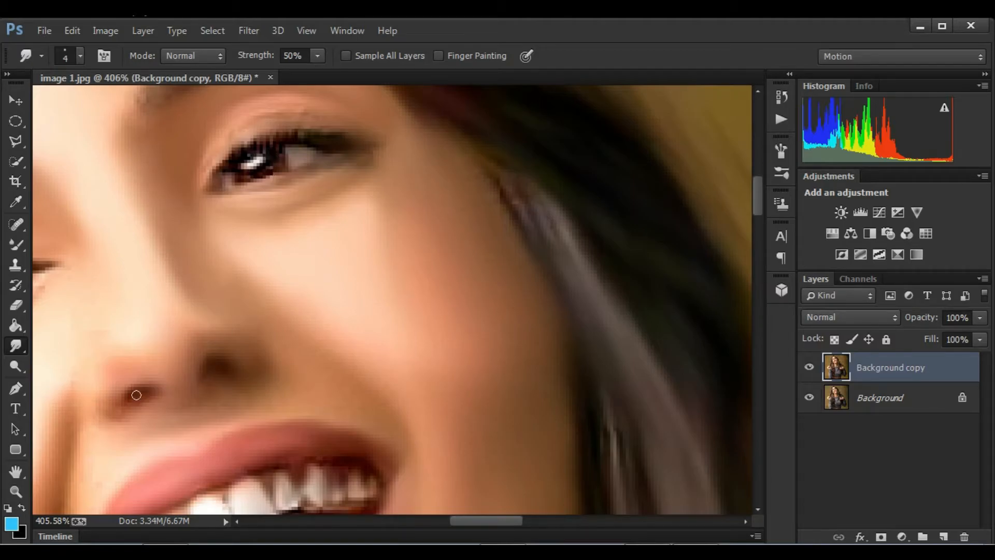
Examine the whole portrait and a close view of the face and upper body to review the smudging
{"action": "left_click", "coordinate": [14, 492]}
{"action": "left_click_drag", "start_coordinate": [329, 407], "coordinate": [304, 311]}
{"action": "right_click", "coordinate": [303, 310]}
{"action": "left_click", "coordinate": [331, 322]}
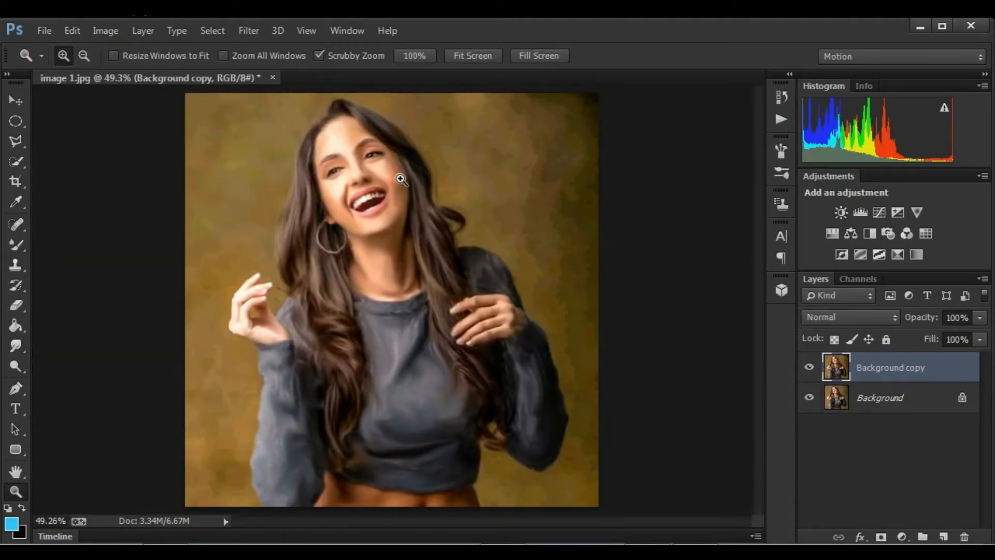
{"action": "left_click", "coordinate": [386, 222]}
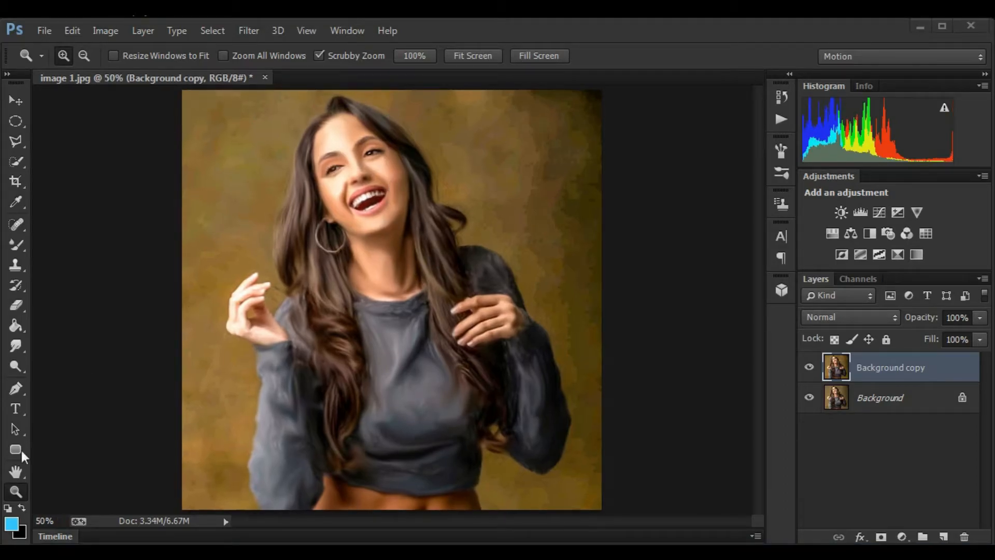
{"action": "left_click_drag", "start_coordinate": [366, 233], "coordinate": [384, 244]}
{"action": "right_click", "coordinate": [388, 248]}
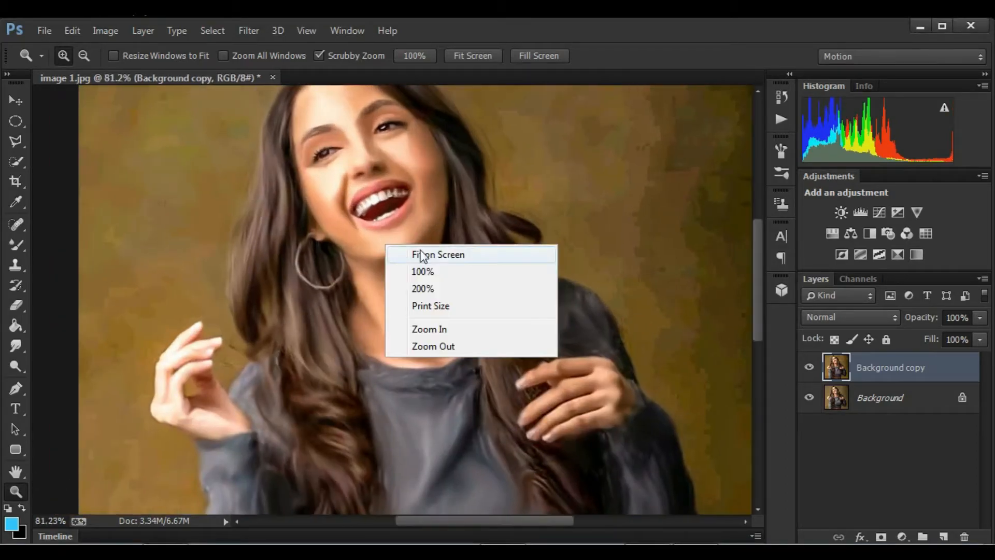
{"action": "left_click", "coordinate": [398, 252]}
Open the Camera Raw filter on Background copy and set Shadows to +57, Clarity to +48 and Highlights to -49
{"action": "left_click", "coordinate": [246, 31]}
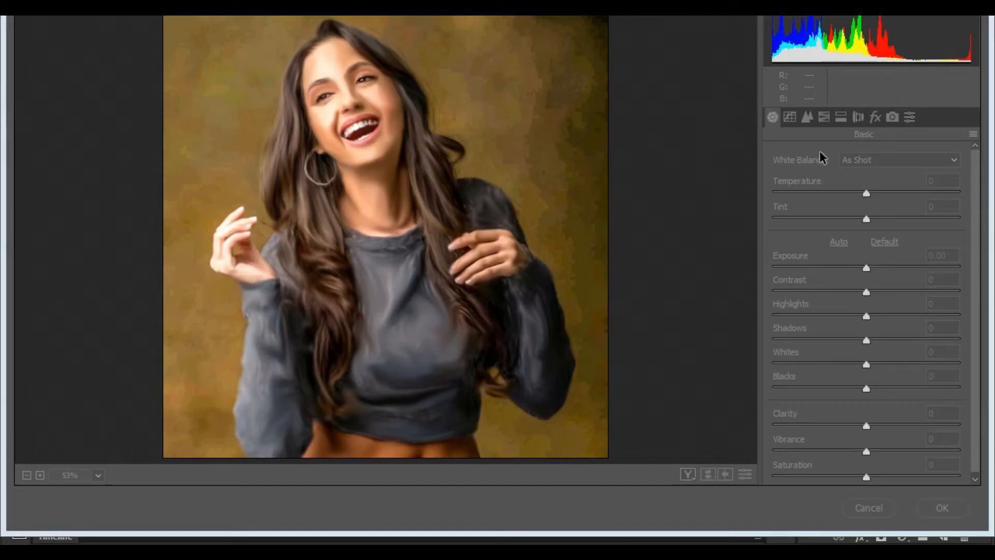
{"action": "key", "text": "ctrl+plus"}
{"action": "scroll", "coordinate": [491, 233], "scroll_direction": "up", "scroll_amount": 1}
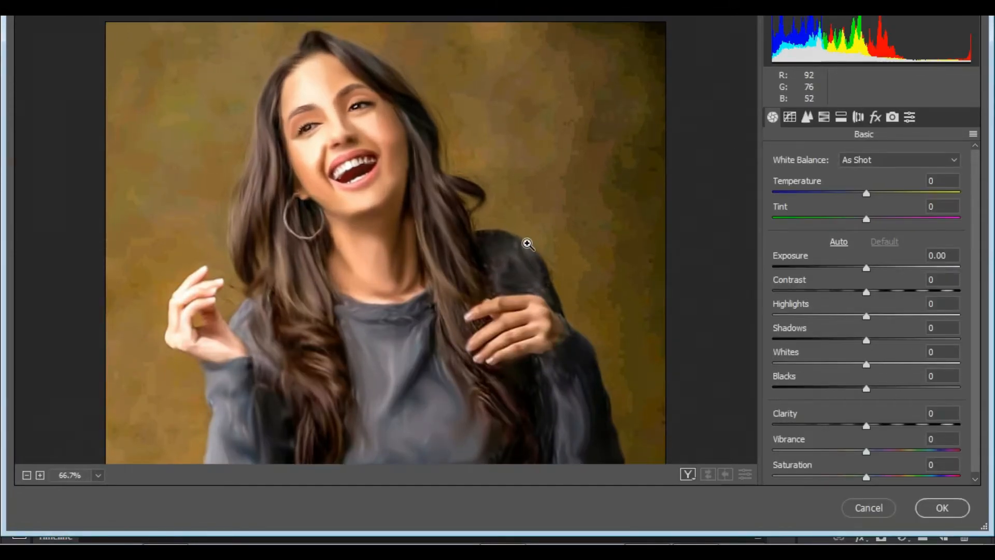
{"action": "scroll", "coordinate": [528, 290], "scroll_direction": "down", "scroll_amount": 2}
{"action": "right_click", "coordinate": [446, 290]}
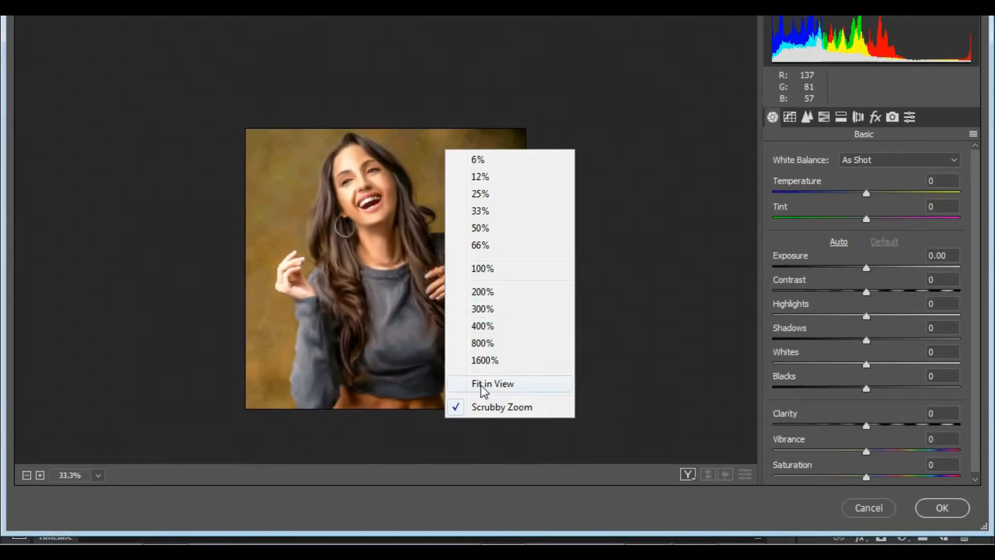
{"action": "left_click", "coordinate": [483, 386]}
{"action": "left_click_drag", "start_coordinate": [867, 340], "coordinate": [919, 331]}
{"action": "left_click_drag", "start_coordinate": [870, 428], "coordinate": [911, 424]}
{"action": "left_click_drag", "start_coordinate": [866, 315], "coordinate": [821, 315]}
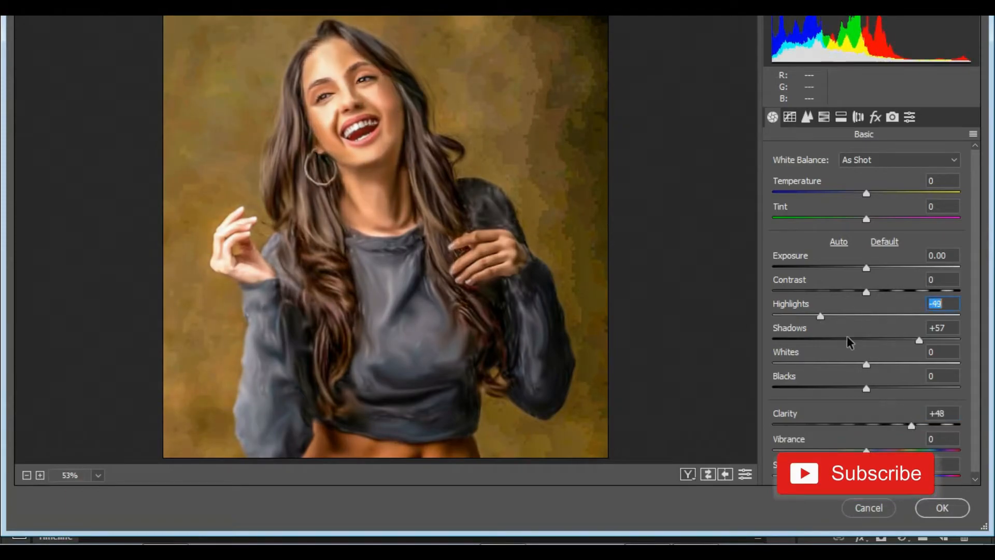
Set Whites to -17, Blacks to -7, Temperature to -3 and Vibrance to -22 in the Camera Raw filter
{"action": "mouse_move", "coordinate": [866, 362]}
{"action": "left_mouse_down"}
{"action": "mouse_move", "coordinate": [850, 363]}
{"action": "mouse_move", "coordinate": [877, 384]}
{"action": "mouse_move", "coordinate": [858, 378]}
{"action": "left_mouse_up"}
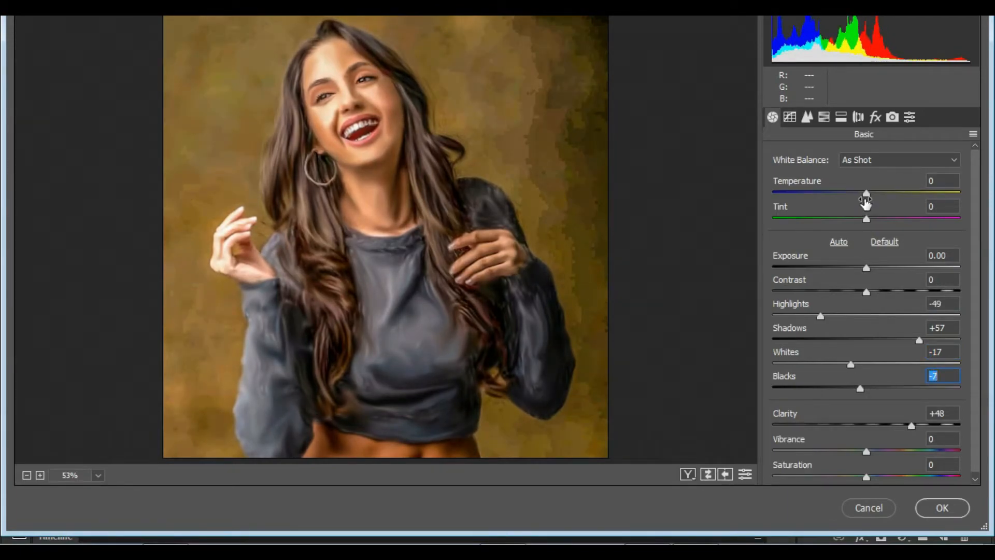
{"action": "left_click_drag", "start_coordinate": [864, 195], "coordinate": [862, 193]}
{"action": "left_click_drag", "start_coordinate": [866, 450], "coordinate": [847, 446]}
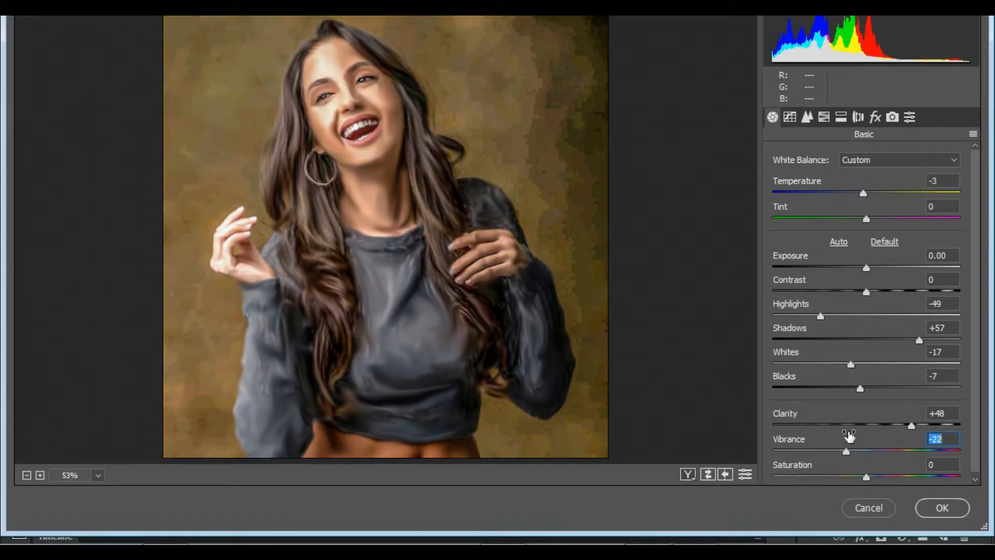
Set the sharpening Amount to 20 and apply the Camera Raw adjustments to the portrait
{"action": "left_click", "coordinate": [807, 117]}
{"action": "left_click_drag", "start_coordinate": [773, 181], "coordinate": [794, 182]}
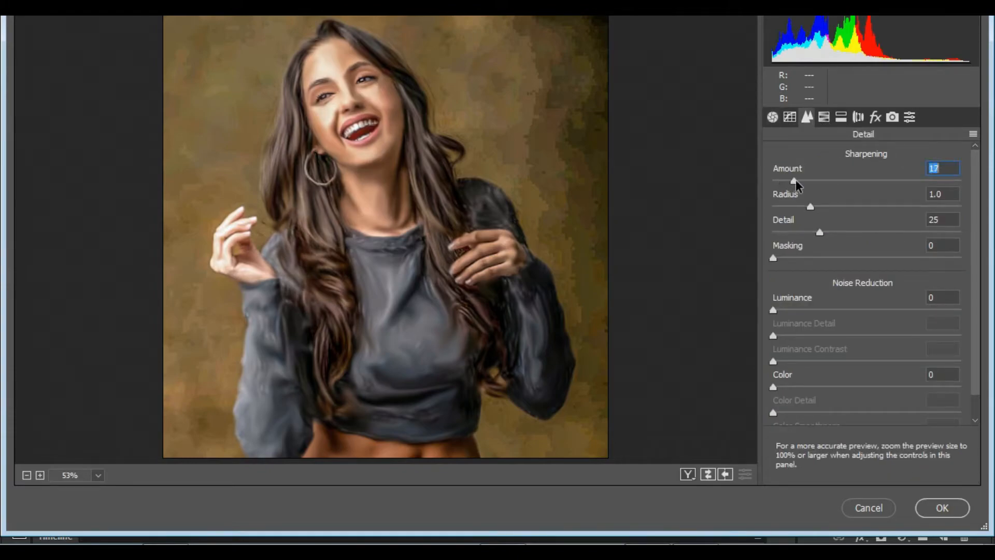
{"action": "left_click", "coordinate": [955, 509]}
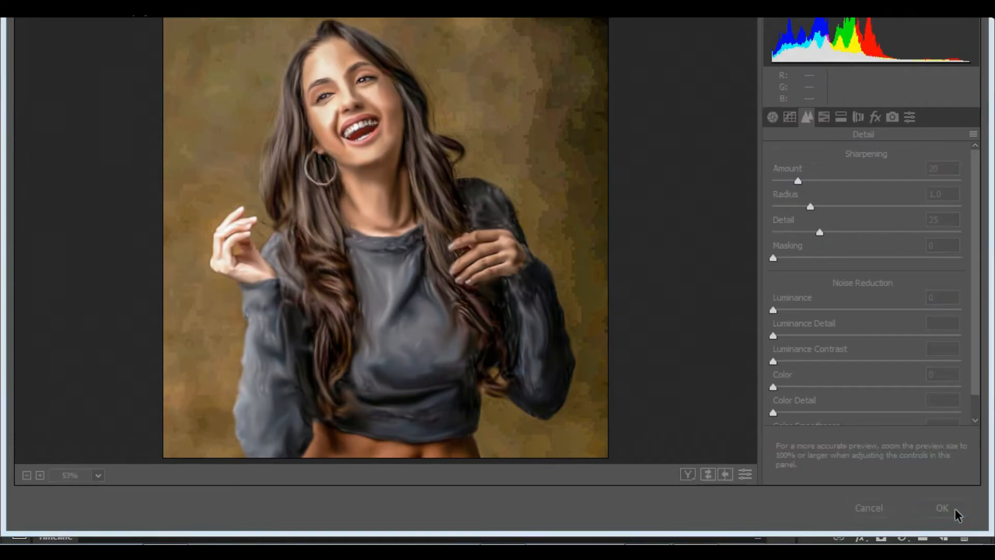
Set the Smudge brush to 128 px and smooth the blotchy backdrop on the right side of the portrait, down past the elbow
{"action": "left_click_drag", "start_coordinate": [377, 161], "coordinate": [402, 215]}
{"action": "right_click", "coordinate": [403, 215]}
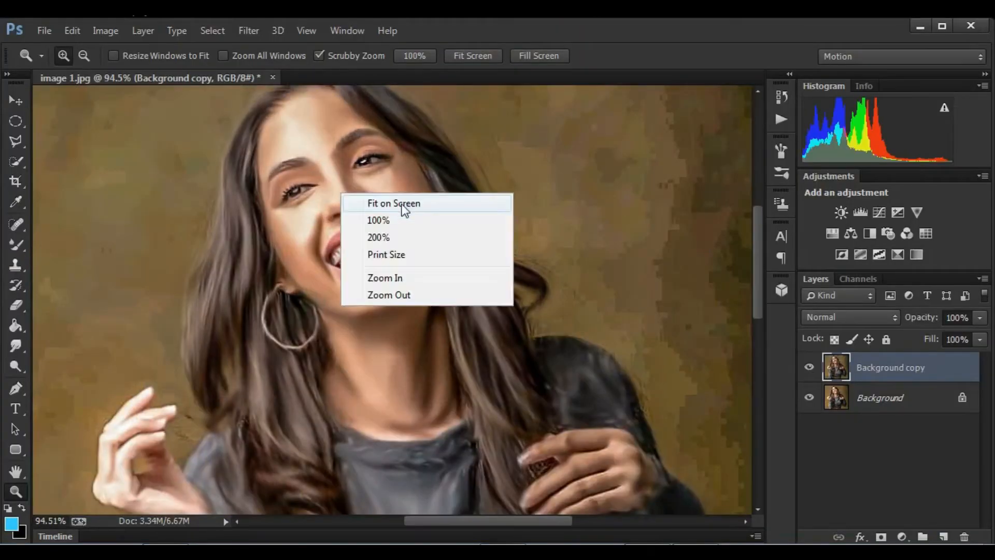
{"action": "left_click", "coordinate": [403, 205]}
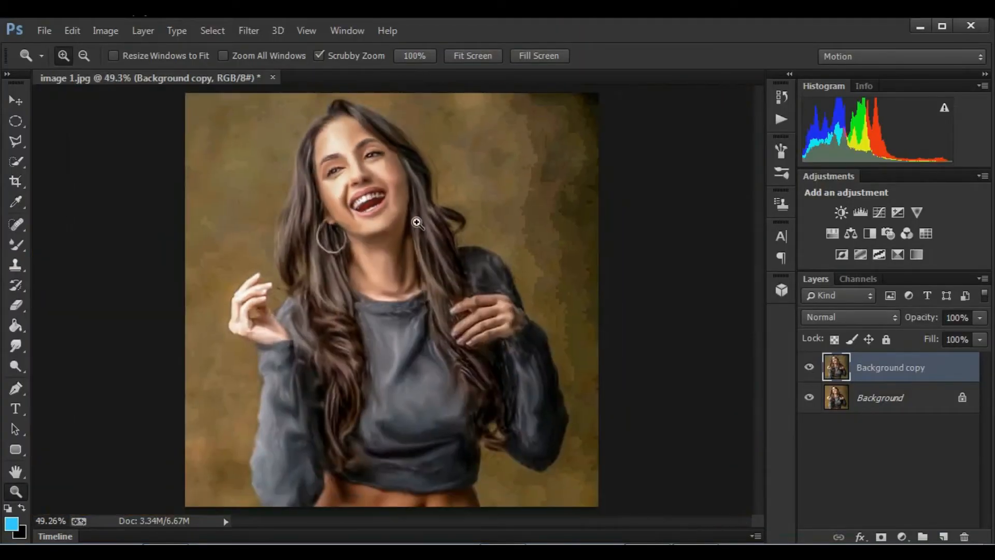
{"action": "left_click", "coordinate": [16, 345]}
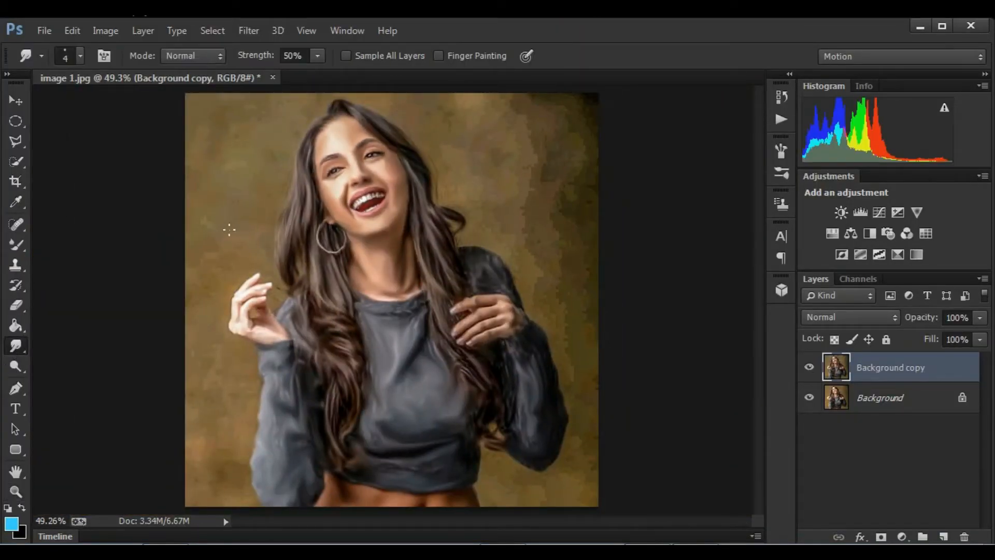
{"action": "left_click", "coordinate": [70, 56]}
{"action": "left_click", "coordinate": [104, 102]}
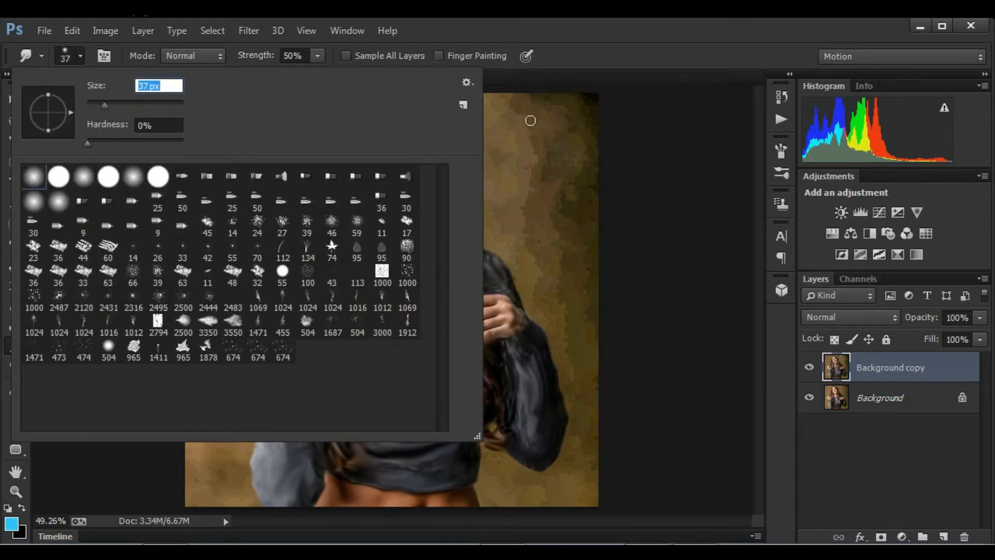
{"action": "left_click", "coordinate": [141, 103]}
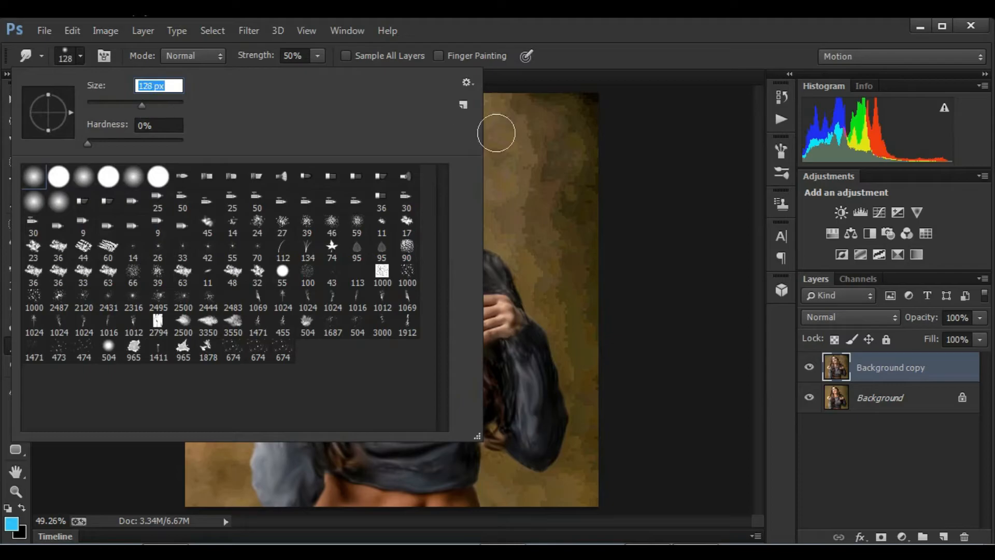
{"action": "left_click", "coordinate": [546, 157]}
{"action": "mouse_move", "coordinate": [523, 155]}
{"action": "left_mouse_down"}
{"action": "mouse_move", "coordinate": [483, 165]}
{"action": "mouse_move", "coordinate": [499, 127]}
{"action": "mouse_move", "coordinate": [540, 154]}
{"action": "mouse_move", "coordinate": [550, 123]}
{"action": "mouse_move", "coordinate": [574, 143]}
{"action": "mouse_move", "coordinate": [569, 207]}
{"action": "mouse_move", "coordinate": [544, 244]}
{"action": "mouse_move", "coordinate": [551, 255]}
{"action": "mouse_move", "coordinate": [506, 204]}
{"action": "mouse_move", "coordinate": [557, 224]}
{"action": "mouse_move", "coordinate": [571, 288]}
{"action": "mouse_move", "coordinate": [554, 280]}
{"action": "mouse_move", "coordinate": [506, 200]}
{"action": "mouse_move", "coordinate": [473, 121]}
{"action": "mouse_move", "coordinate": [436, 110]}
{"action": "mouse_move", "coordinate": [568, 304]}
{"action": "left_mouse_up"}
{"action": "left_click_drag", "start_coordinate": [549, 303], "coordinate": [542, 295]}
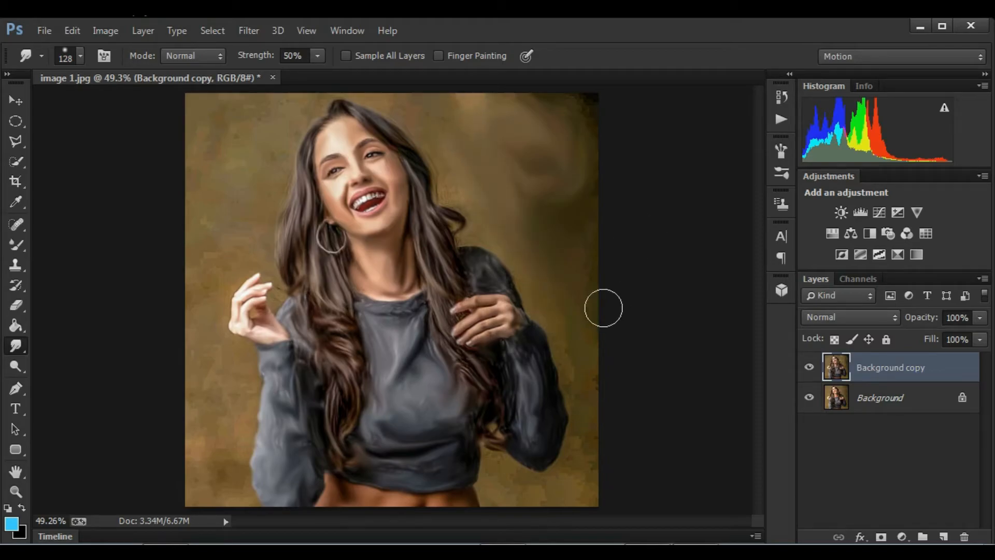
{"action": "mouse_move", "coordinate": [572, 358]}
{"action": "left_mouse_down"}
{"action": "mouse_move", "coordinate": [576, 474]}
{"action": "mouse_move", "coordinate": [556, 493]}
{"action": "mouse_move", "coordinate": [508, 484]}
{"action": "mouse_move", "coordinate": [501, 462]}
{"action": "mouse_move", "coordinate": [496, 474]}
{"action": "mouse_move", "coordinate": [524, 484]}
{"action": "left_mouse_up"}
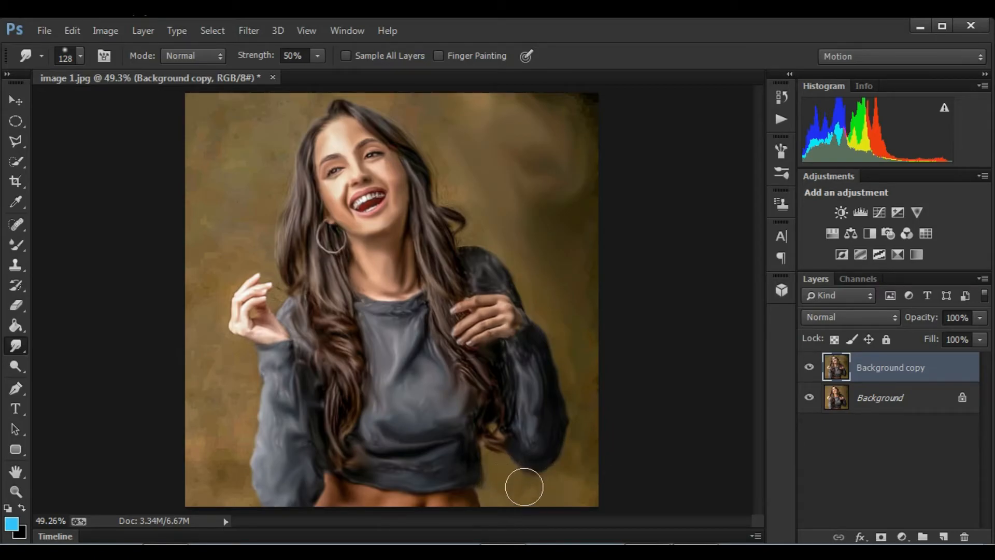
Smooth the backdrop on the left side of the portrait, from the upper corner down past the raised hand
{"action": "left_click_drag", "start_coordinate": [220, 151], "coordinate": [255, 105]}
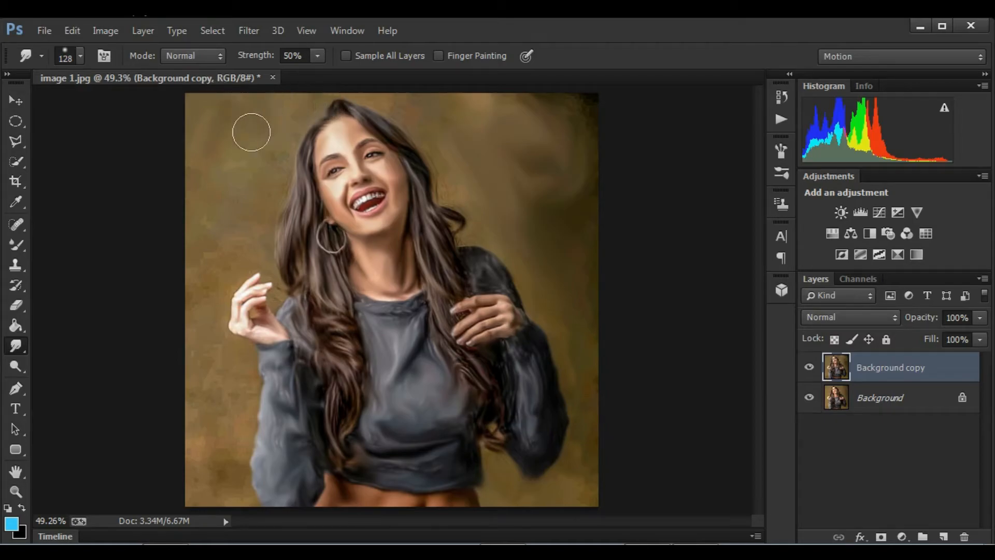
{"action": "mouse_move", "coordinate": [229, 193]}
{"action": "left_mouse_down"}
{"action": "mouse_move", "coordinate": [229, 242]}
{"action": "mouse_move", "coordinate": [213, 230]}
{"action": "mouse_move", "coordinate": [201, 268]}
{"action": "mouse_move", "coordinate": [269, 156]}
{"action": "mouse_move", "coordinate": [275, 170]}
{"action": "mouse_move", "coordinate": [270, 130]}
{"action": "mouse_move", "coordinate": [201, 295]}
{"action": "mouse_move", "coordinate": [210, 359]}
{"action": "left_mouse_up"}
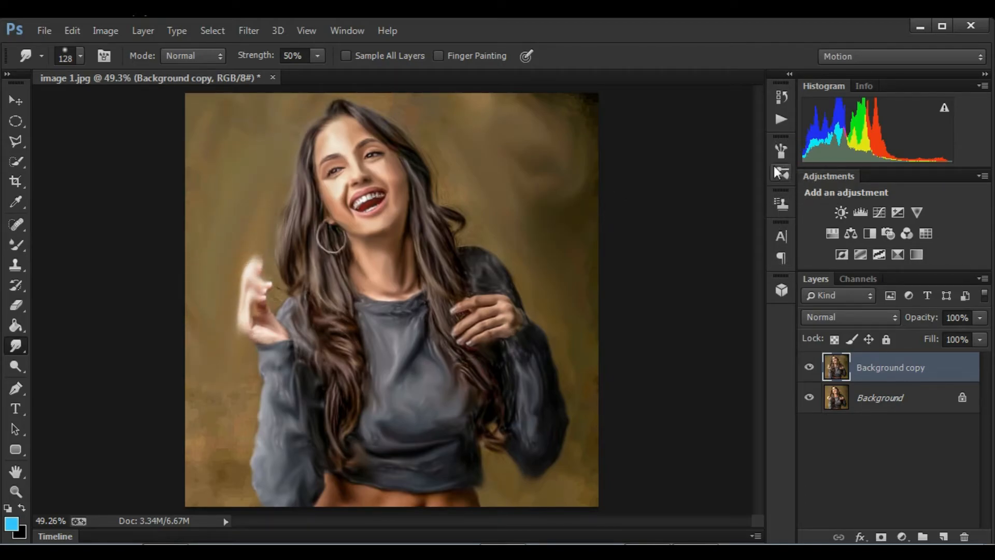
Step back through the history to undo the smudge strokes that smeared the raised hand
{"action": "left_click", "coordinate": [783, 102]}
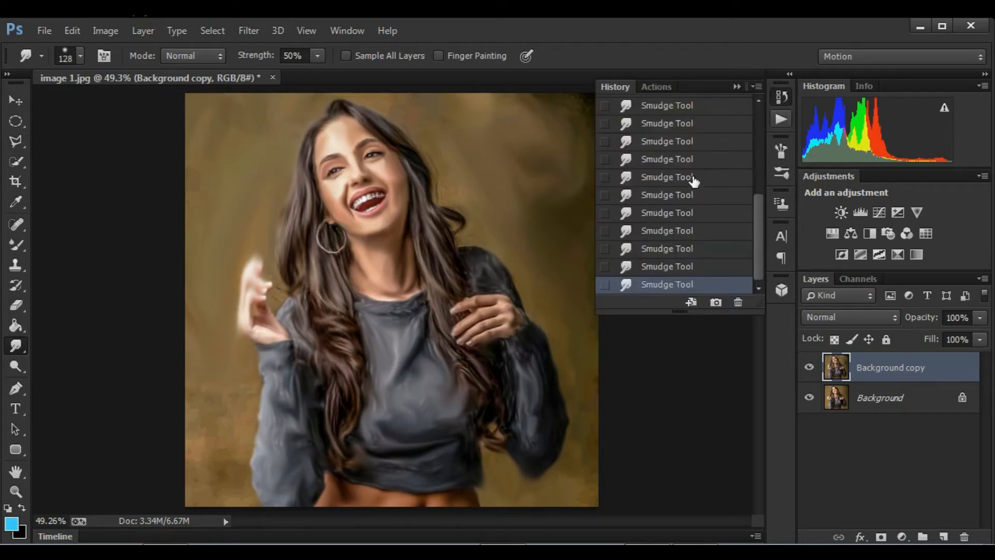
{"action": "left_click", "coordinate": [666, 266]}
{"action": "left_click", "coordinate": [665, 248]}
{"action": "left_click", "coordinate": [663, 231]}
{"action": "left_click", "coordinate": [662, 212]}
{"action": "left_click", "coordinate": [662, 194]}
{"action": "left_click", "coordinate": [661, 176]}
{"action": "left_click", "coordinate": [661, 159]}
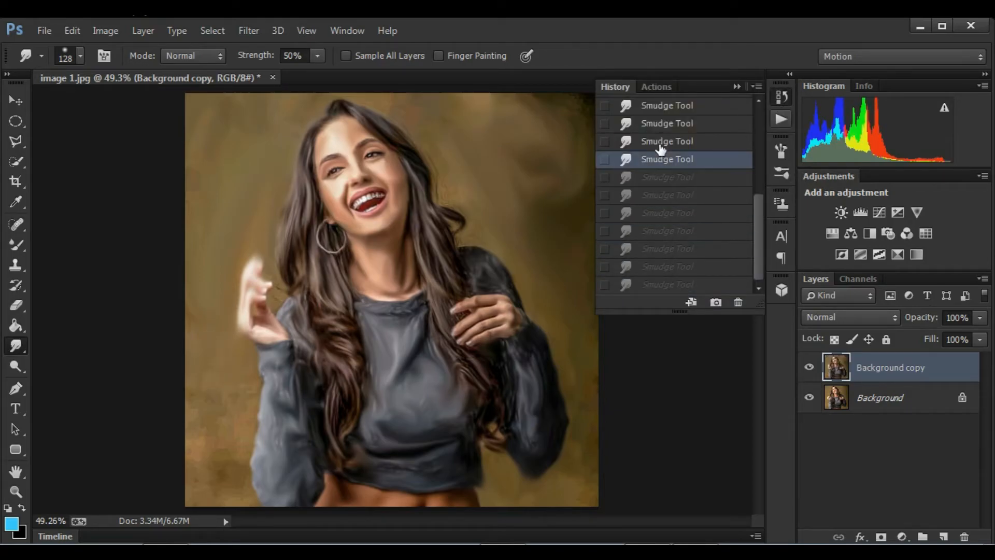
{"action": "left_click", "coordinate": [662, 141]}
{"action": "left_click", "coordinate": [665, 106]}
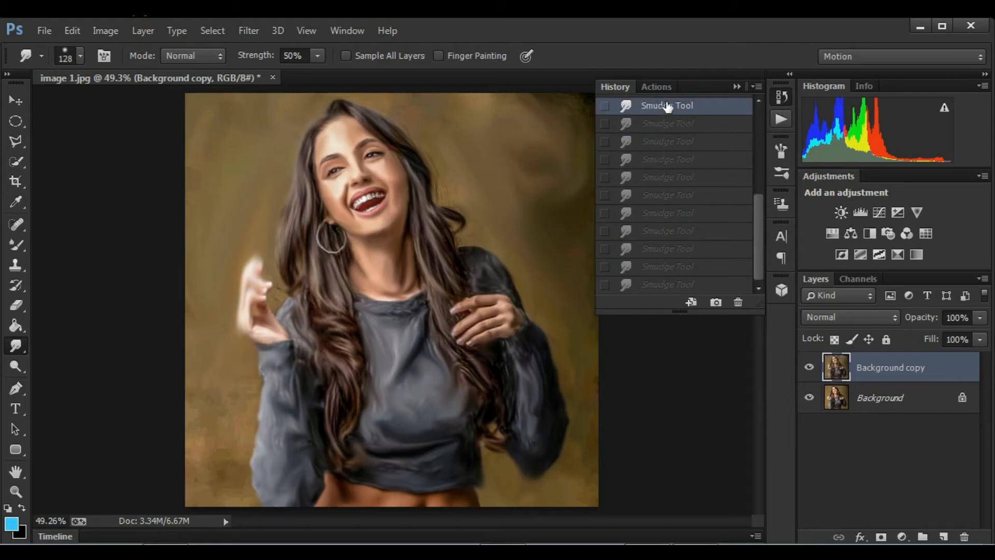
{"action": "scroll", "coordinate": [683, 155], "scroll_direction": "up", "scroll_amount": 2}
{"action": "left_click", "coordinate": [682, 173]}
{"action": "left_click", "coordinate": [682, 157]}
{"action": "left_click", "coordinate": [683, 122]}
{"action": "scroll", "coordinate": [683, 147], "scroll_direction": "up", "scroll_amount": 2}
{"action": "left_click", "coordinate": [682, 152]}
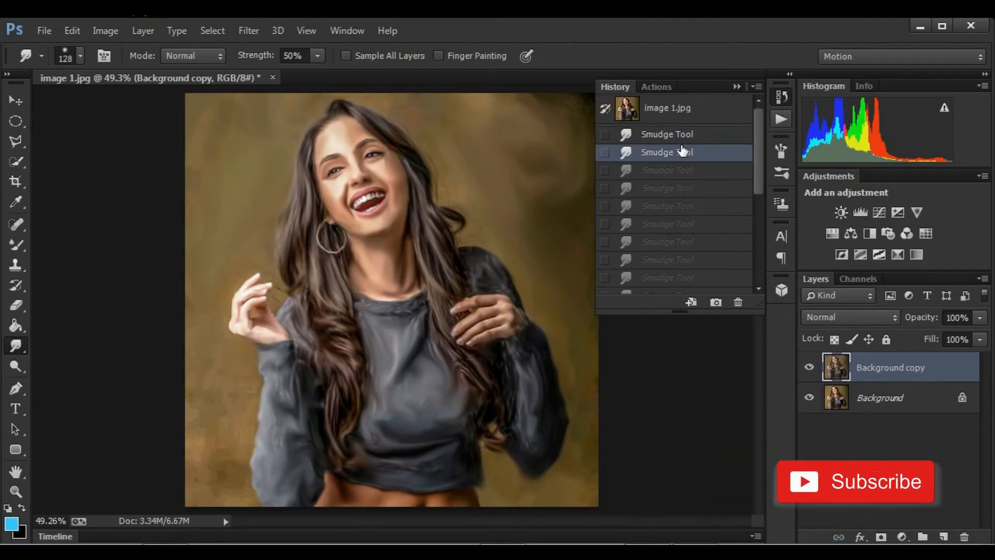
{"action": "left_click", "coordinate": [738, 86]}
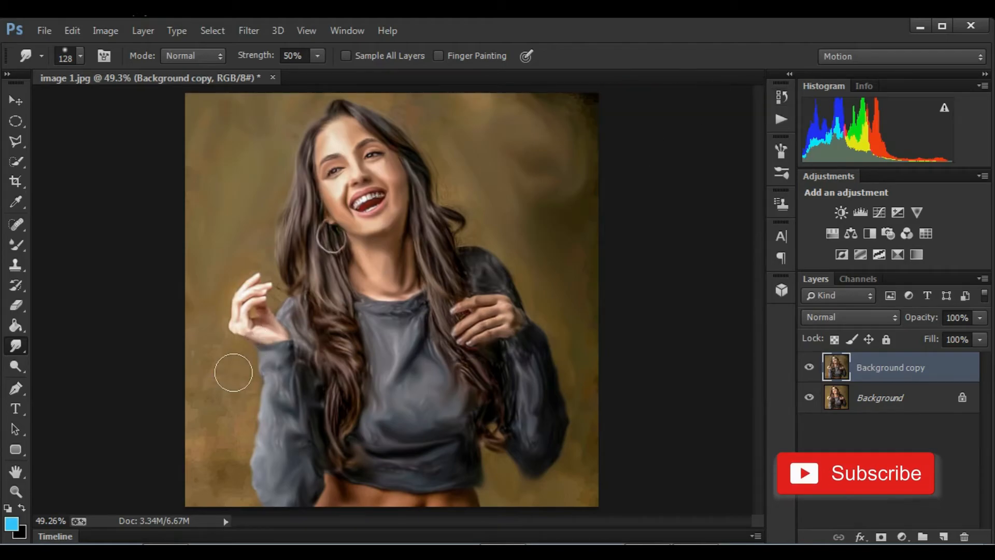
Smooth the lower-left backdrop beside the sweater sleeve, below the raised hand, with the 128 px Smudge brush
{"action": "mouse_move", "coordinate": [212, 372]}
{"action": "left_mouse_down"}
{"action": "mouse_move", "coordinate": [212, 463]}
{"action": "mouse_move", "coordinate": [198, 452]}
{"action": "mouse_move", "coordinate": [193, 402]}
{"action": "mouse_move", "coordinate": [222, 475]}
{"action": "mouse_move", "coordinate": [204, 484]}
{"action": "mouse_move", "coordinate": [239, 488]}
{"action": "mouse_move", "coordinate": [235, 497]}
{"action": "mouse_move", "coordinate": [243, 415]}
{"action": "left_mouse_up"}
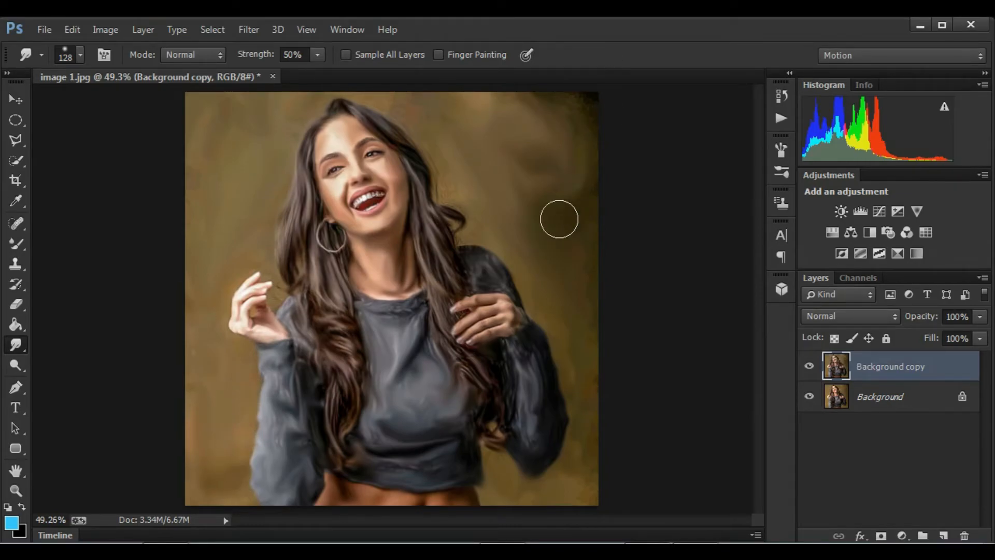
Smudge the backdrop beside the subject's shoulder and under the elbow on the right side of the portrait
{"action": "mouse_move", "coordinate": [525, 184]}
{"action": "left_mouse_down"}
{"action": "mouse_move", "coordinate": [499, 172]}
{"action": "mouse_move", "coordinate": [528, 186]}
{"action": "mouse_move", "coordinate": [507, 146]}
{"action": "mouse_move", "coordinate": [529, 167]}
{"action": "mouse_move", "coordinate": [529, 198]}
{"action": "left_mouse_up"}
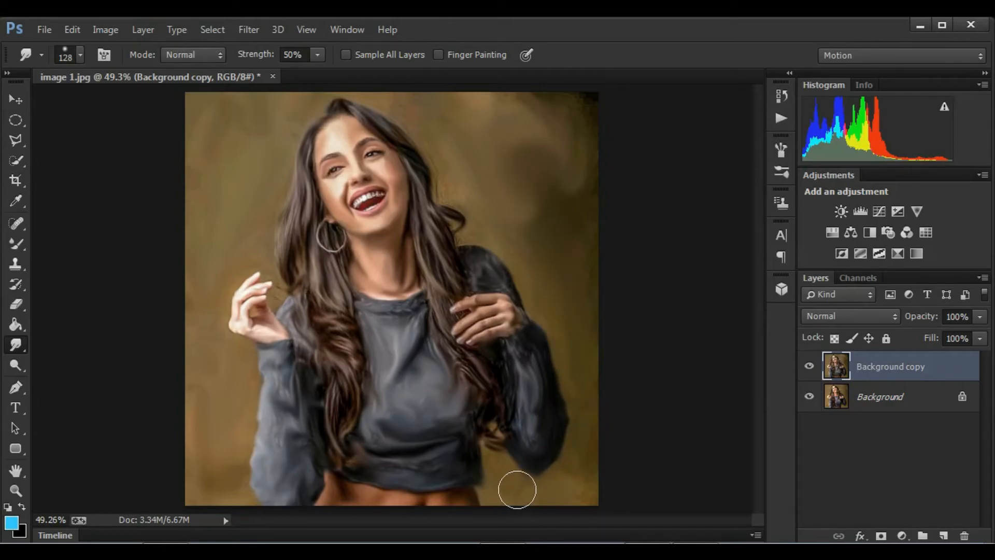
{"action": "left_click_drag", "start_coordinate": [489, 449], "coordinate": [493, 484]}
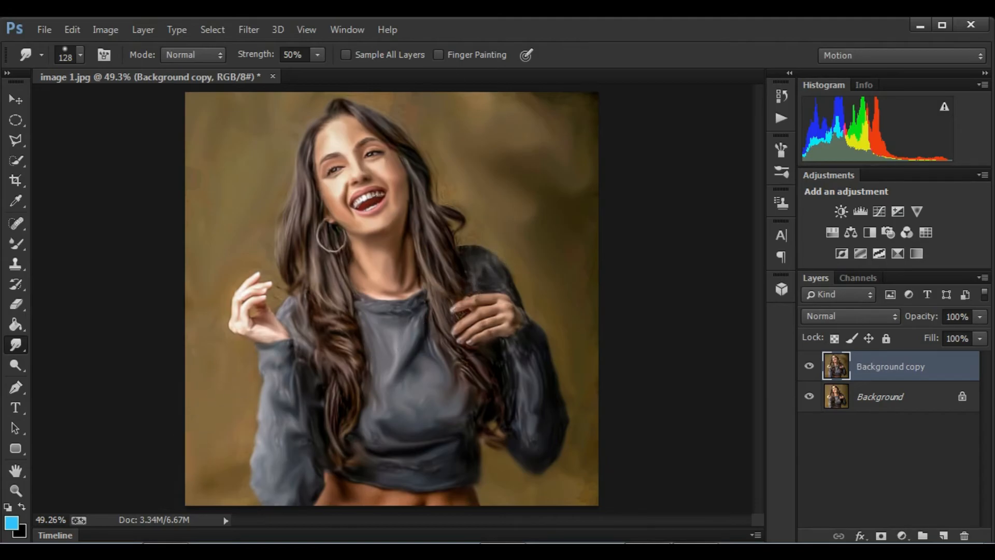
{"action": "key", "text": "z"}
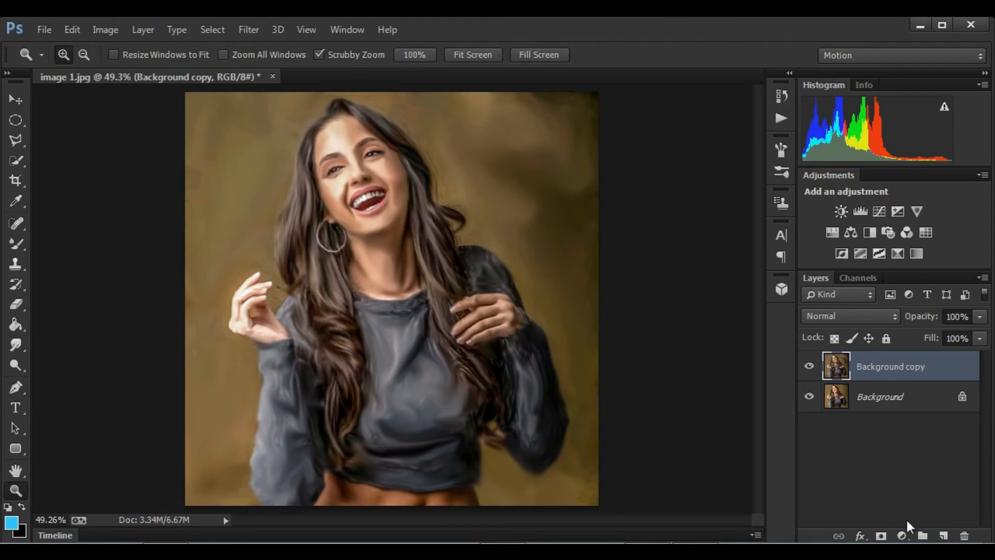
Add a Gradient Map adjustment layer above the Background copy using the Violet, Orange preset
{"action": "left_click", "coordinate": [903, 535]}
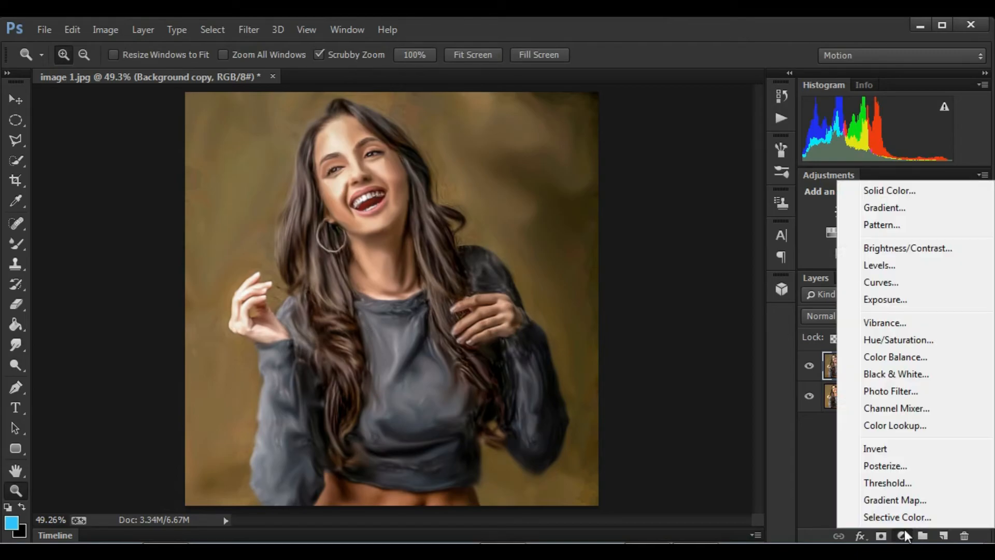
{"action": "left_click", "coordinate": [896, 499]}
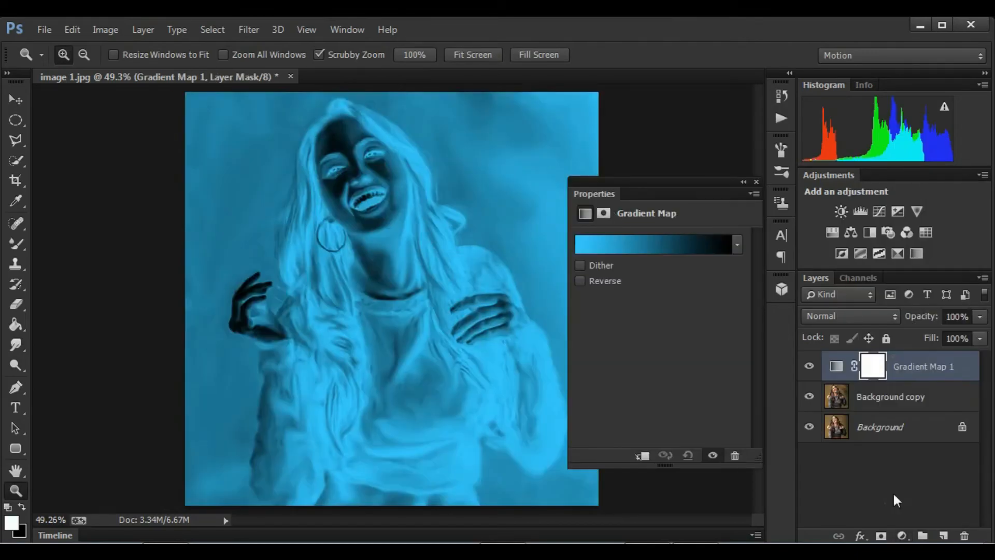
{"action": "left_click", "coordinate": [641, 250]}
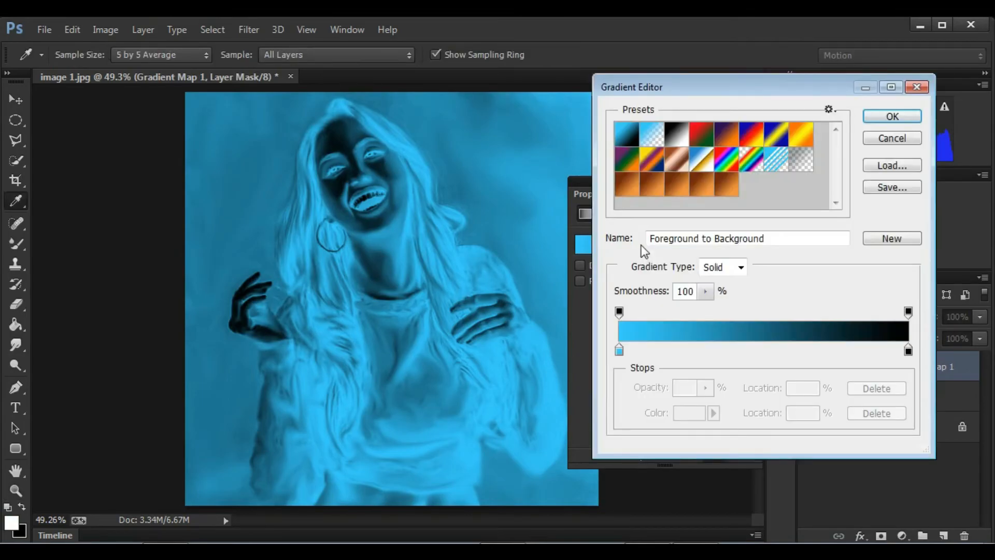
{"action": "left_click", "coordinate": [736, 136]}
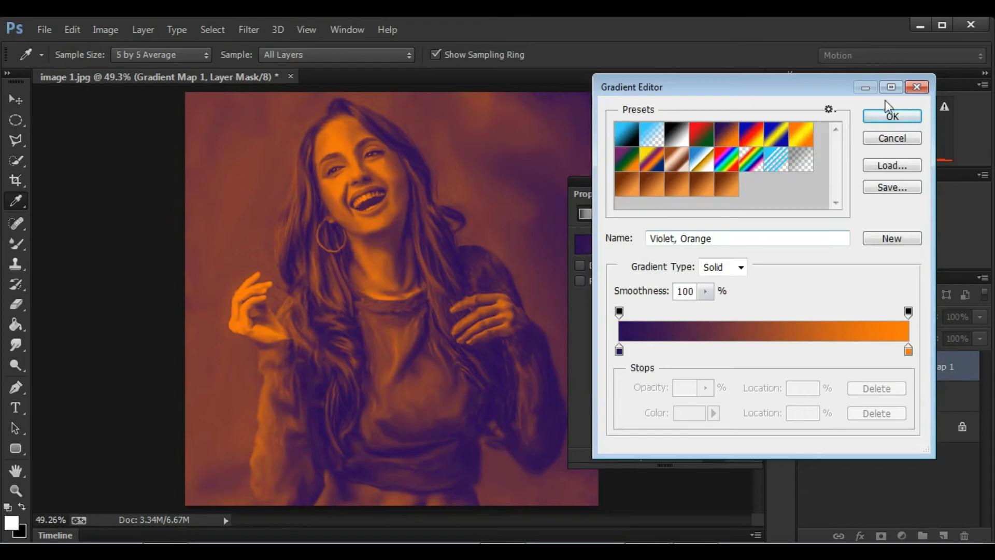
{"action": "left_click", "coordinate": [892, 118]}
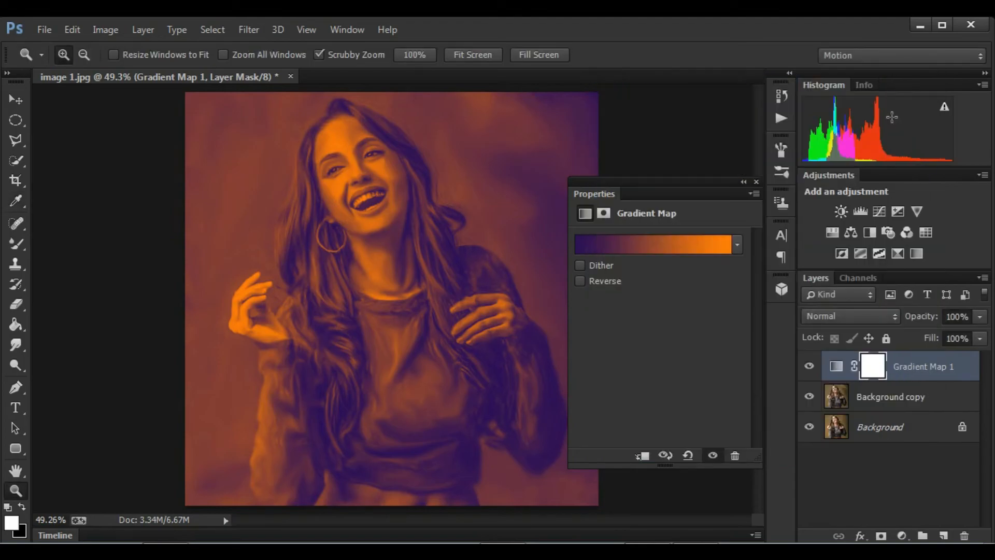
{"action": "left_click", "coordinate": [755, 182]}
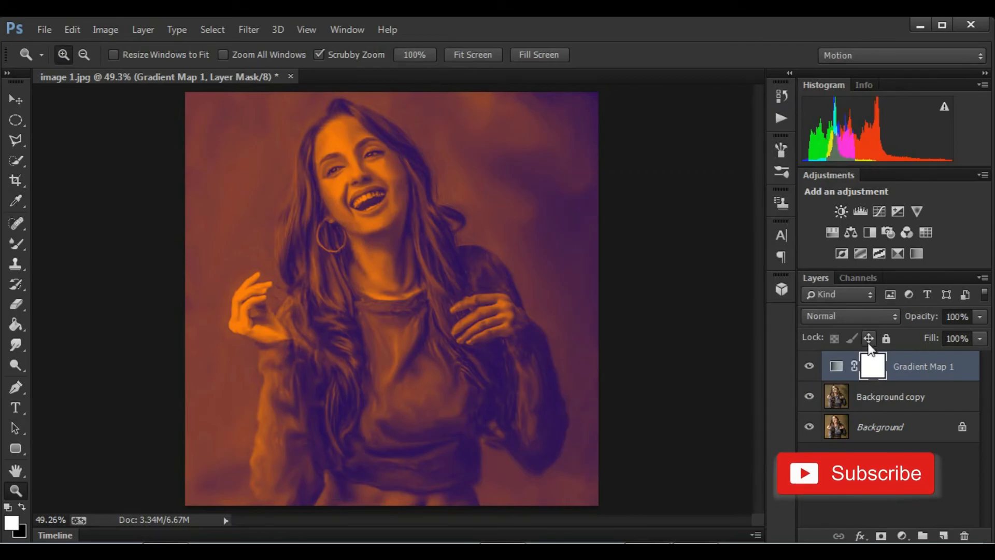
Set the Gradient Map layer's blend mode to Soft Light and its opacity to 71%
{"action": "left_click", "coordinate": [841, 315]}
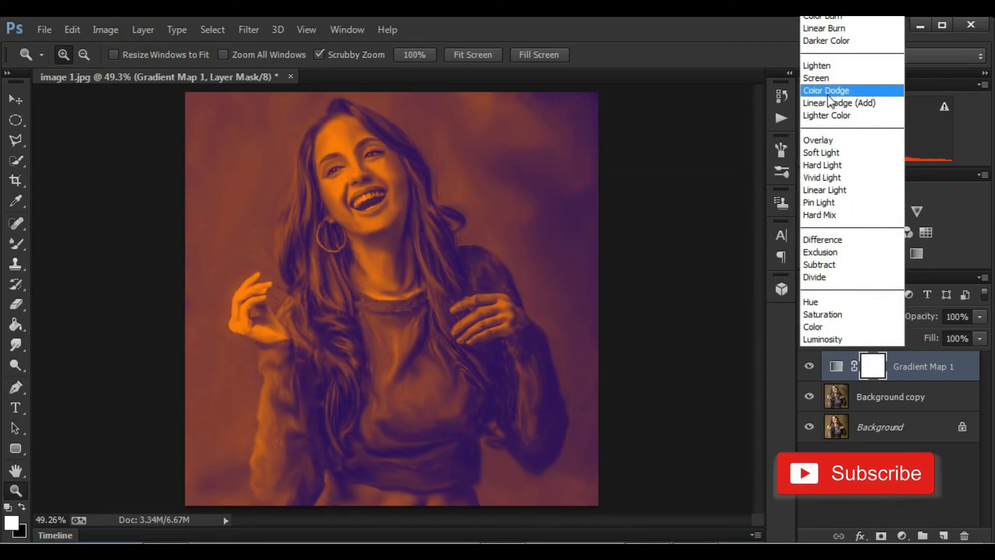
{"action": "left_click", "coordinate": [825, 4]}
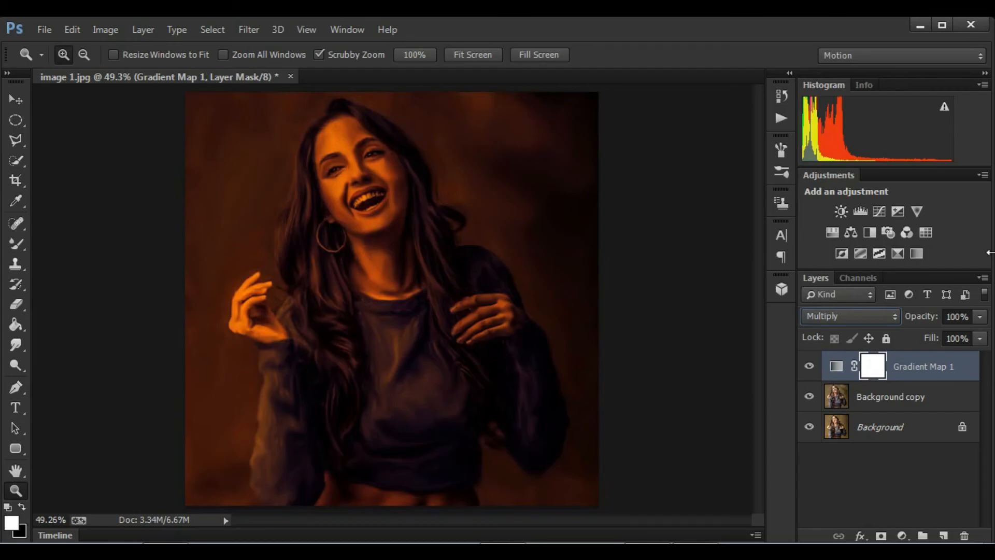
{"action": "left_click", "coordinate": [878, 321]}
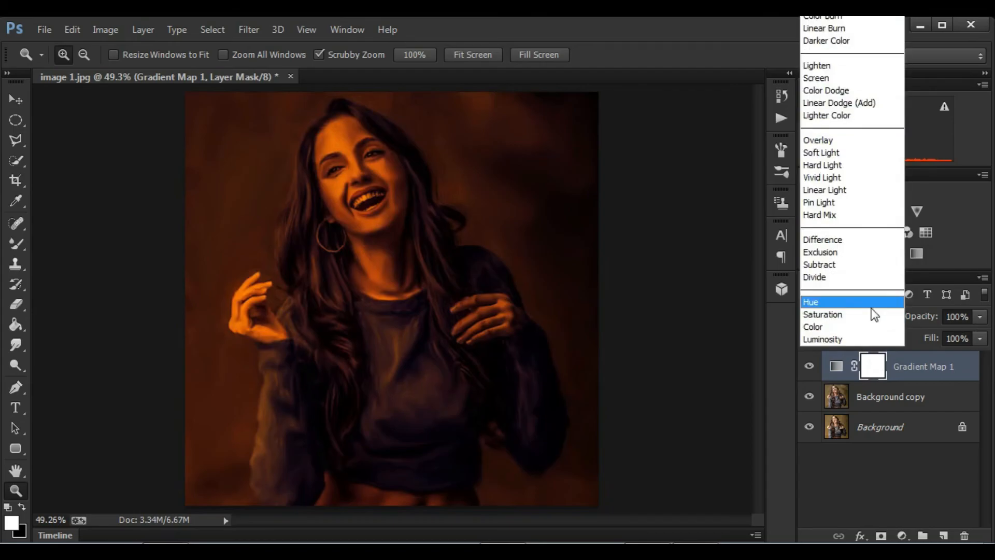
{"action": "left_click", "coordinate": [834, 153]}
{"action": "left_click", "coordinate": [980, 317]}
{"action": "left_click_drag", "start_coordinate": [964, 332], "coordinate": [958, 332]}
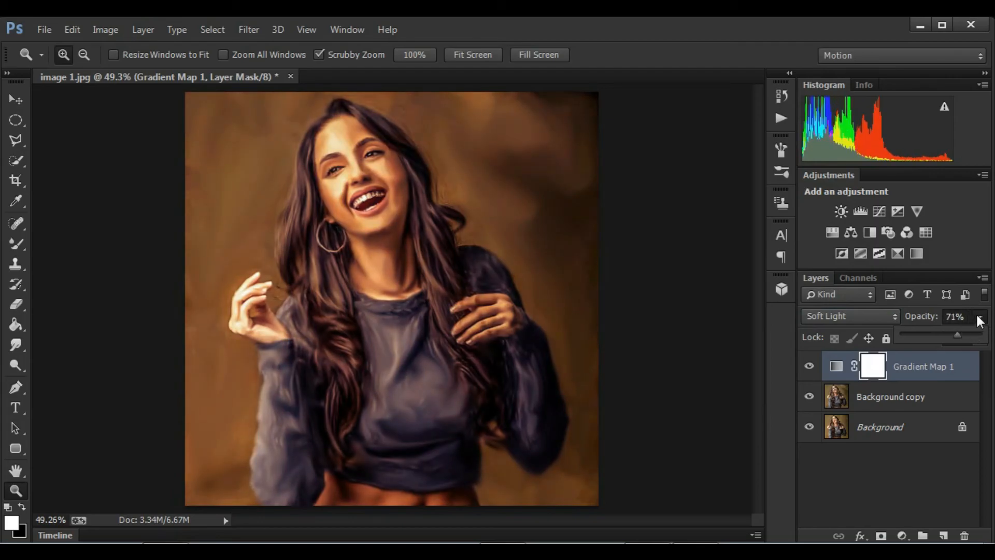
Add an Exposure adjustment layer with exposure +0.38, offset +0.0192 and gamma correction 0.96
{"action": "left_click", "coordinate": [903, 531]}
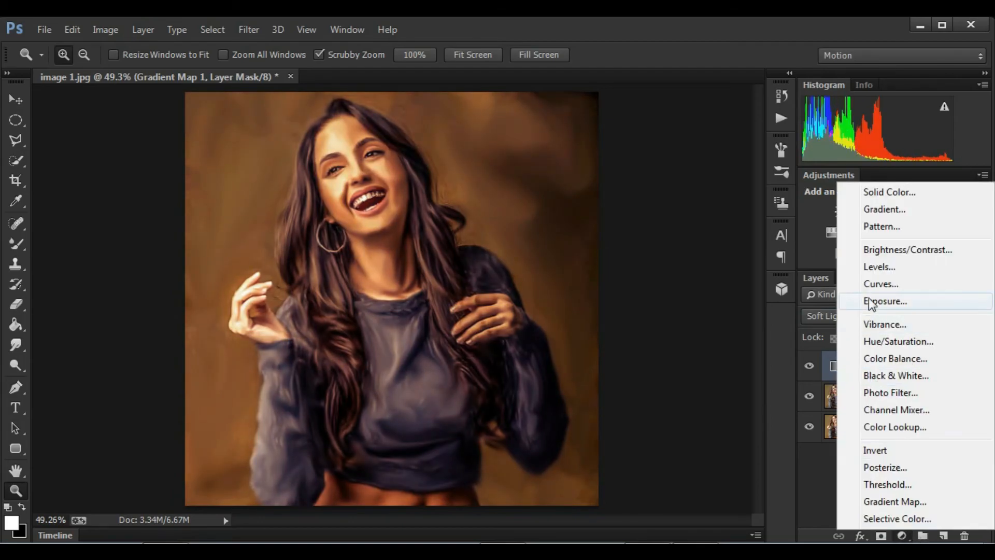
{"action": "left_click", "coordinate": [881, 299]}
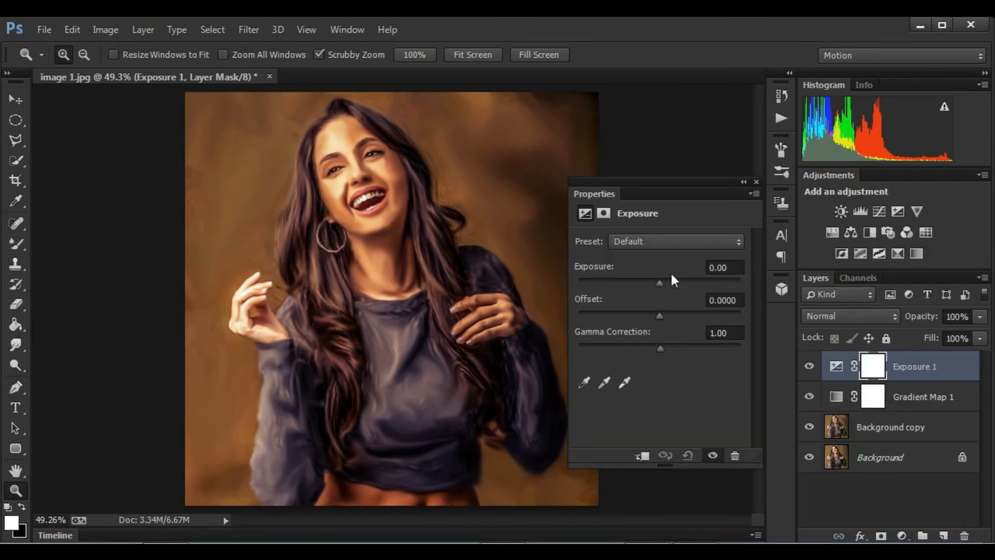
{"action": "left_click_drag", "start_coordinate": [662, 279], "coordinate": [663, 279]}
{"action": "left_click_drag", "start_coordinate": [662, 315], "coordinate": [663, 315]}
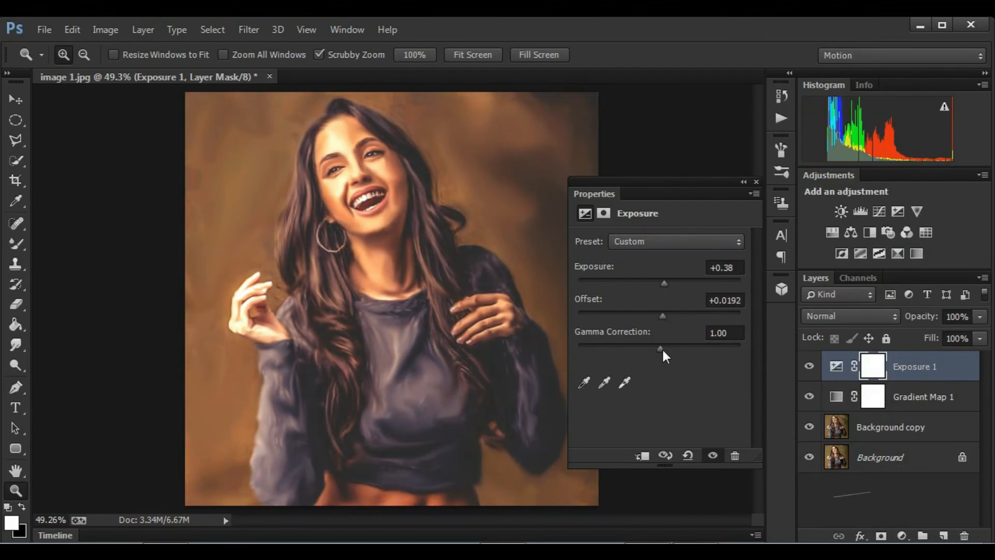
{"action": "left_click_drag", "start_coordinate": [661, 347], "coordinate": [662, 342]}
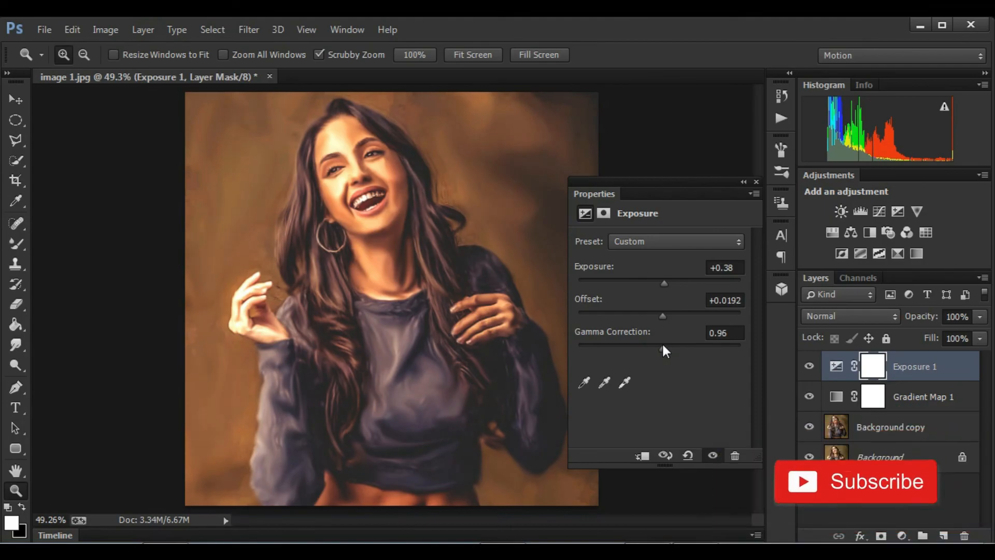
{"action": "left_click", "coordinate": [757, 183]}
{"action": "left_click_drag", "start_coordinate": [378, 189], "coordinate": [409, 218]}
{"action": "right_click", "coordinate": [409, 218]}
{"action": "left_click", "coordinate": [430, 231]}
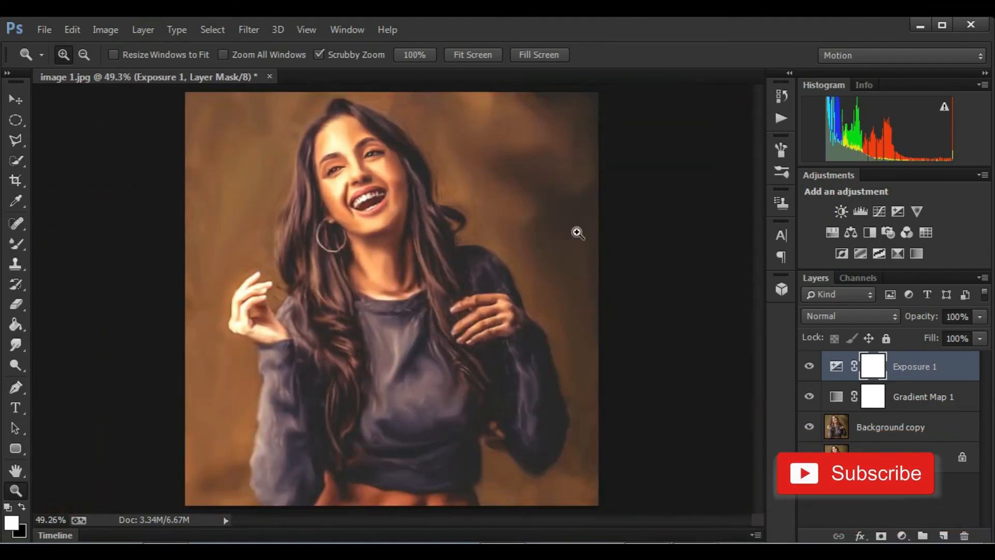